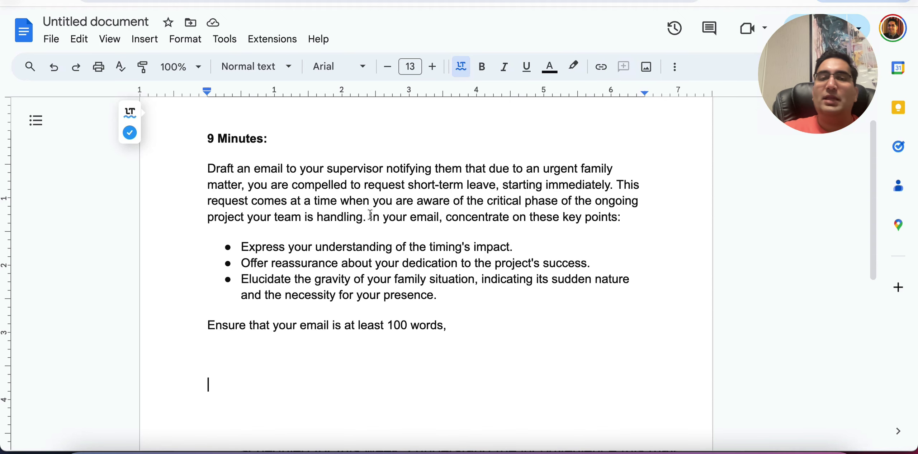
# Read the email task's instructions, including its three bulleted key points and the minimum word count.
pyautogui.scroll(-1, 406, 266)
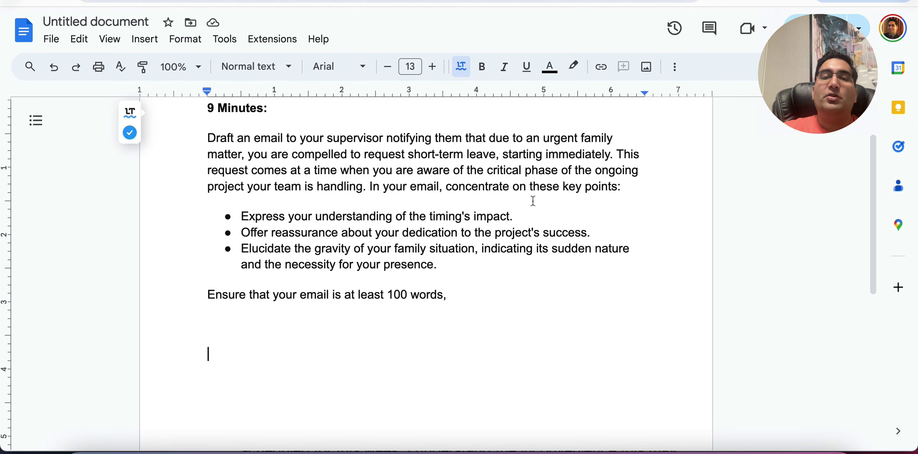
pyautogui.scroll(-1, 345, 246)
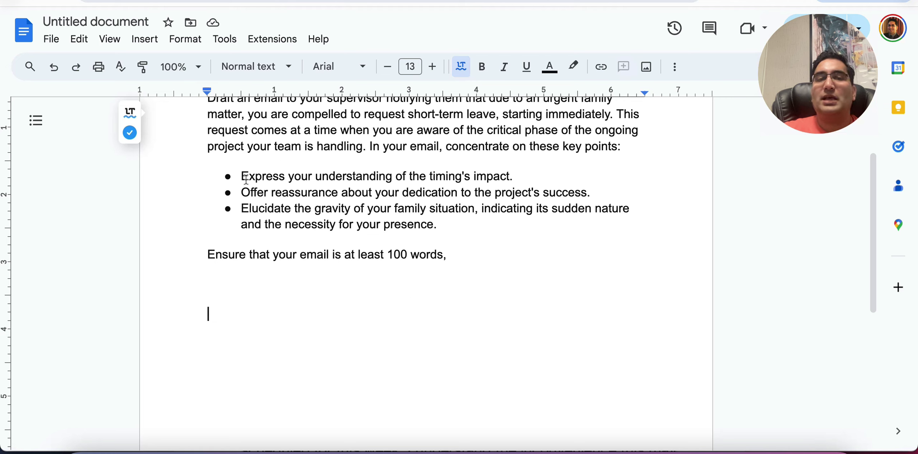
pyautogui.moveTo(248, 225); pyautogui.dragTo(301, 208)
pyautogui.moveTo(241, 176); pyautogui.dragTo(299, 177)
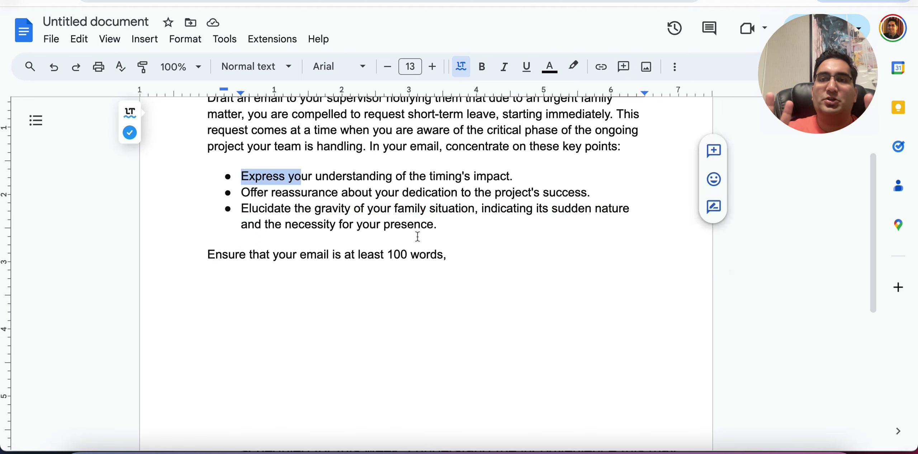
pyautogui.click(403, 297)
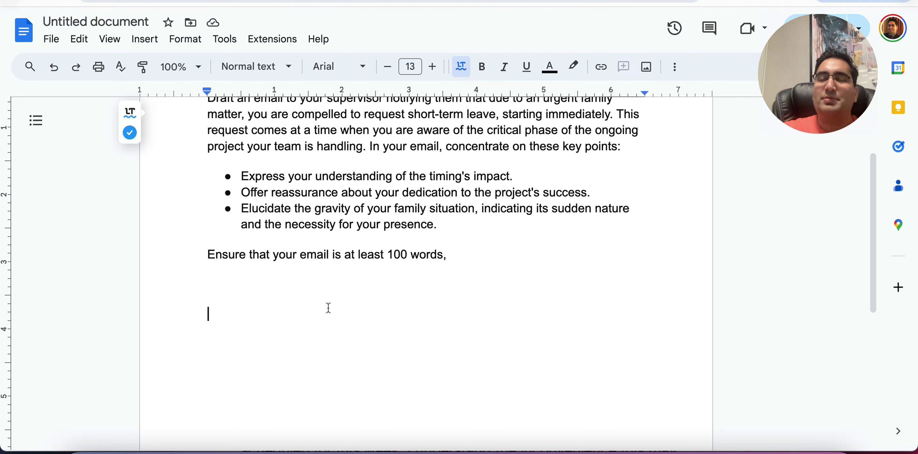
# Start the email below the instructions with "Dear" and the supervisor's name, leaving blank space beneath it.
pyautogui.write('DEAR')
pyautogui.press('BackSpace')
pyautogui.press('BackSpace')
pyautogui.press('BackSpace')
pyautogui.write('ear ')
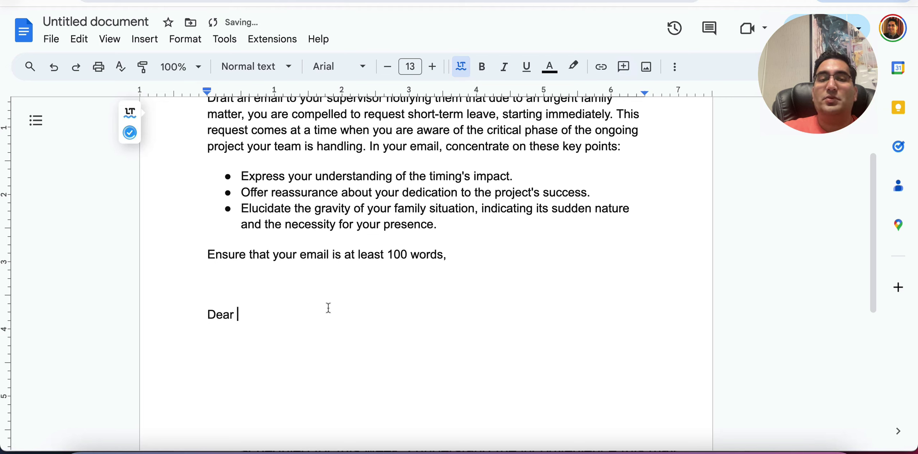
pyautogui.write('Mr. Bob,')
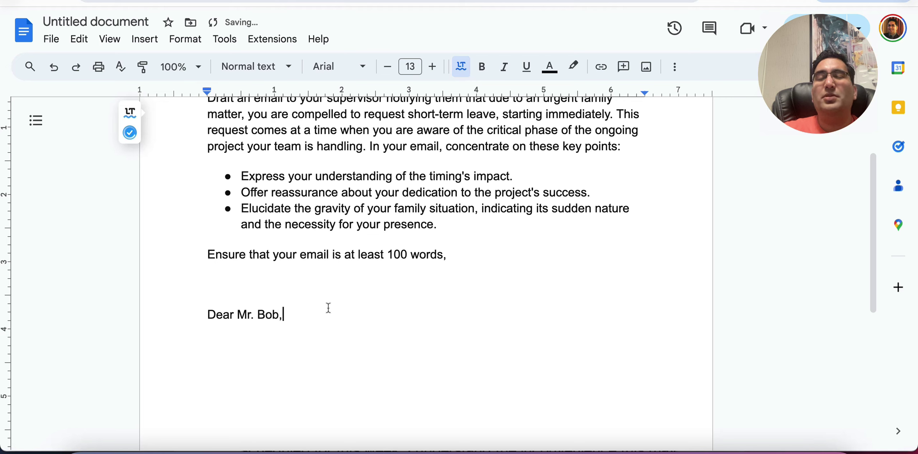
pyautogui.press('Return')
pyautogui.press('Return')
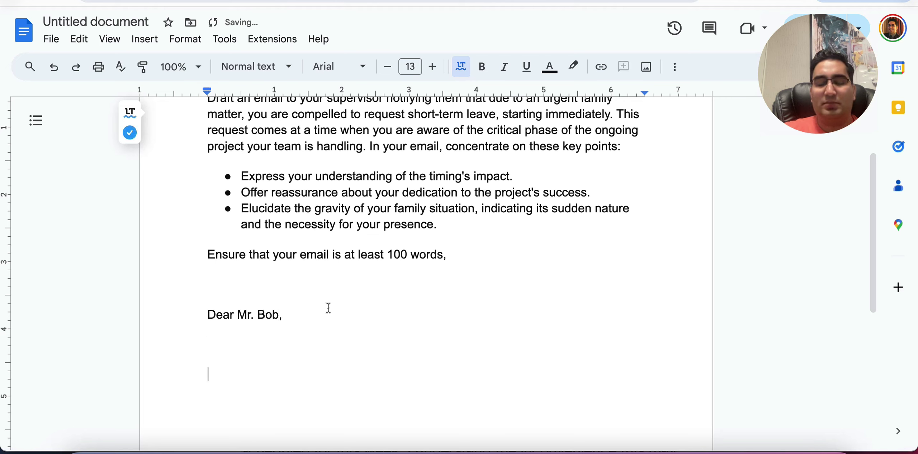
# Write the closing "Yours Sincerely," with the sender's full name on the line below.
pyautogui.write('Your Sincere')
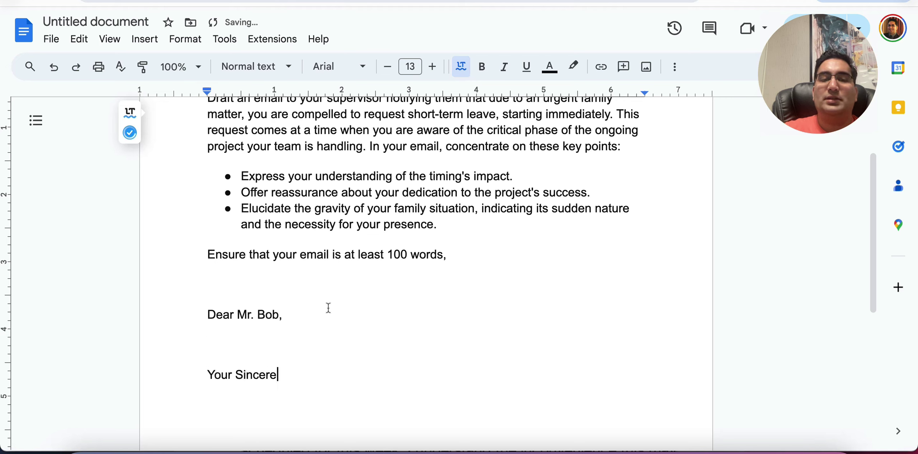
pyautogui.press('BackSpace')
pyautogui.press('BackSpace')
pyautogui.press('BackSpace')
pyautogui.press('BackSpace')
pyautogui.press('BackSpace')
pyautogui.press('BackSpace')
pyautogui.press('BackSpace')
pyautogui.press('BackSpace')
pyautogui.write('s Since')
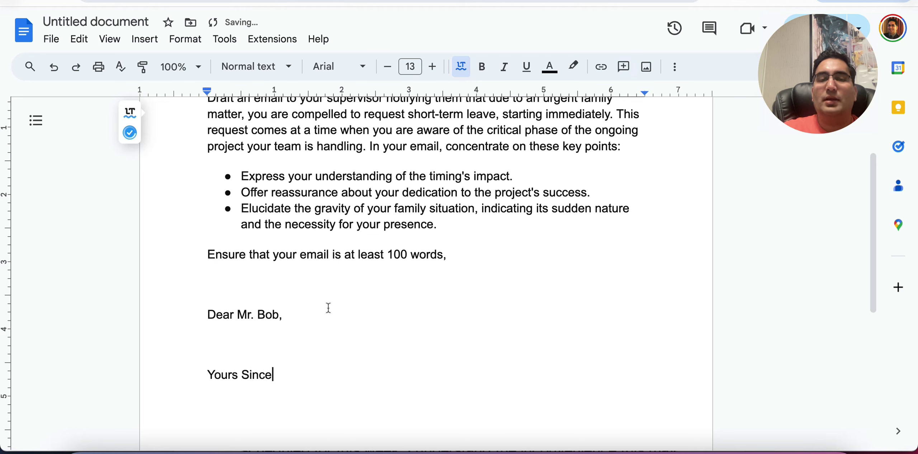
pyautogui.write('rely,')
pyautogui.press('Return')
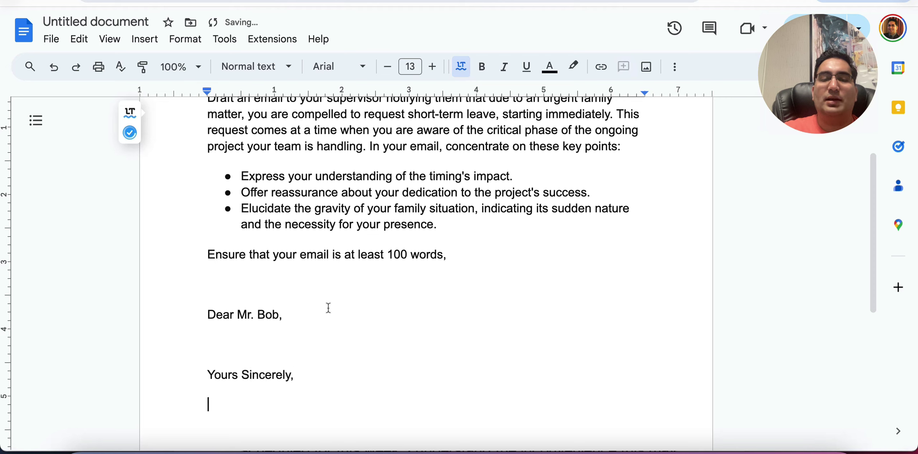
pyautogui.write('Ricky Martin')
# Add extra blank lines between the greeting and the closing, and return to the line below the greeting.
pyautogui.click(307, 343)
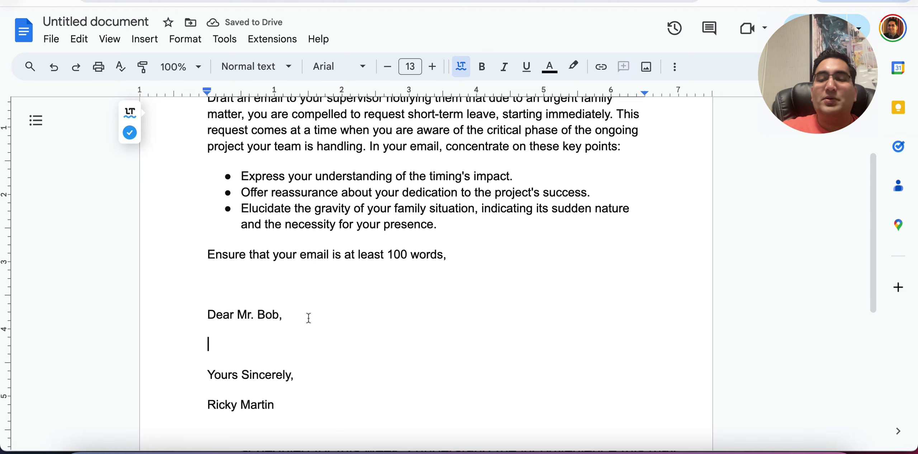
pyautogui.press('Return')
pyautogui.press('Return')
pyautogui.press('Return')
pyautogui.press('Return')
pyautogui.press('Up')
pyautogui.press('Up')
pyautogui.press('Up')
pyautogui.press('Up')
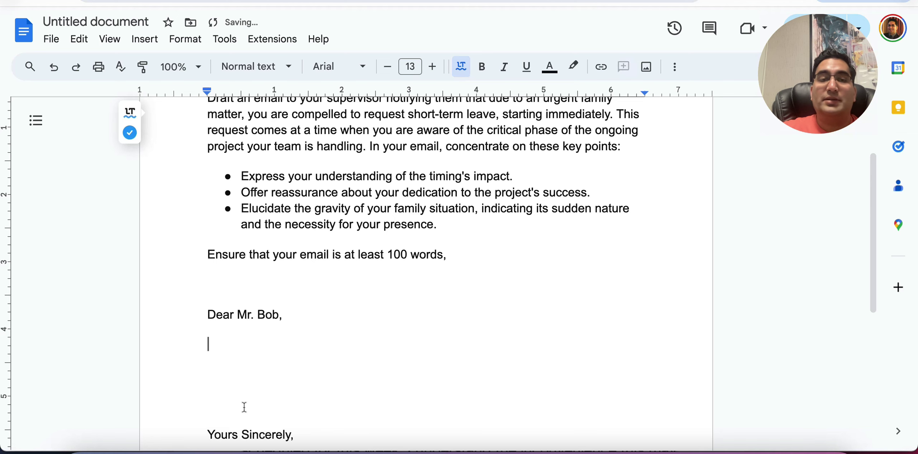
# Check the word count of the selected closing lines and turn on the word count display while typing.
pyautogui.scroll(-2, 197, 334)
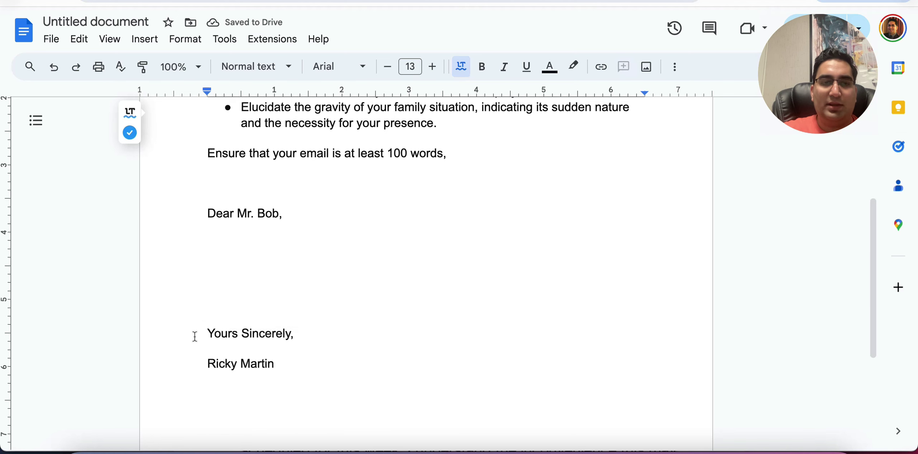
pyautogui.scroll(-1, 195, 337)
pyautogui.moveTo(217, 286); pyautogui.dragTo(180, 391)
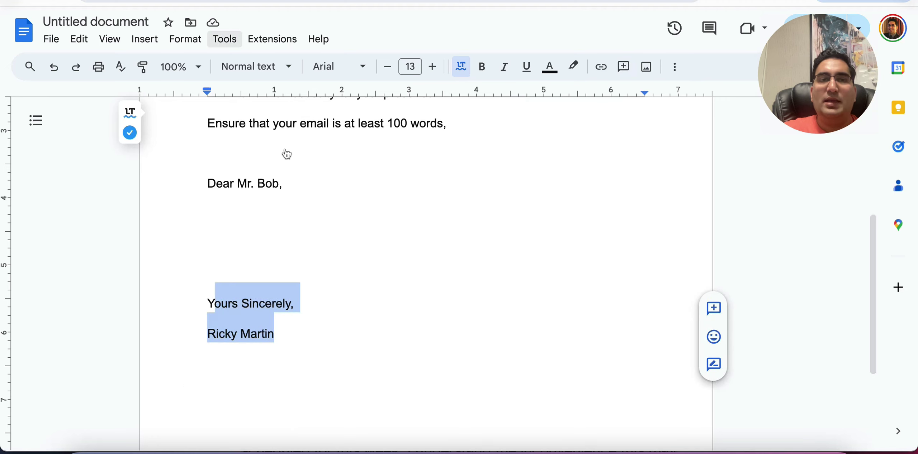
pyautogui.click(224, 38)
pyautogui.click(272, 86)
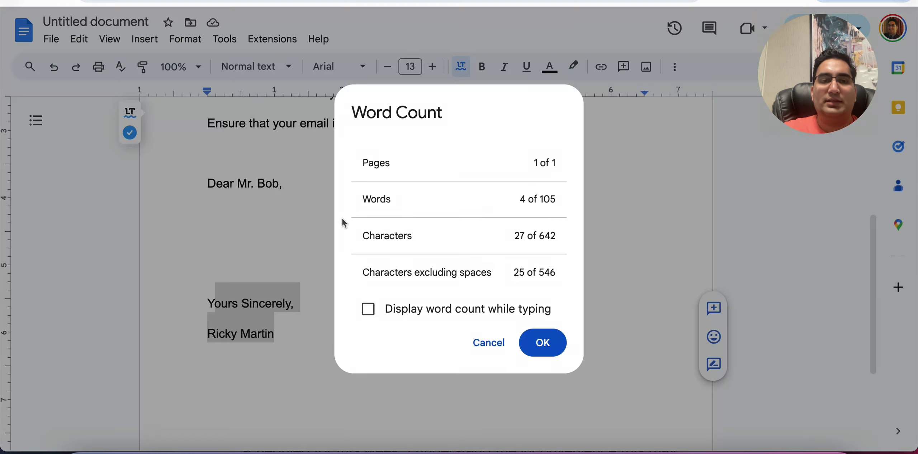
pyautogui.click(368, 309)
pyautogui.click(543, 342)
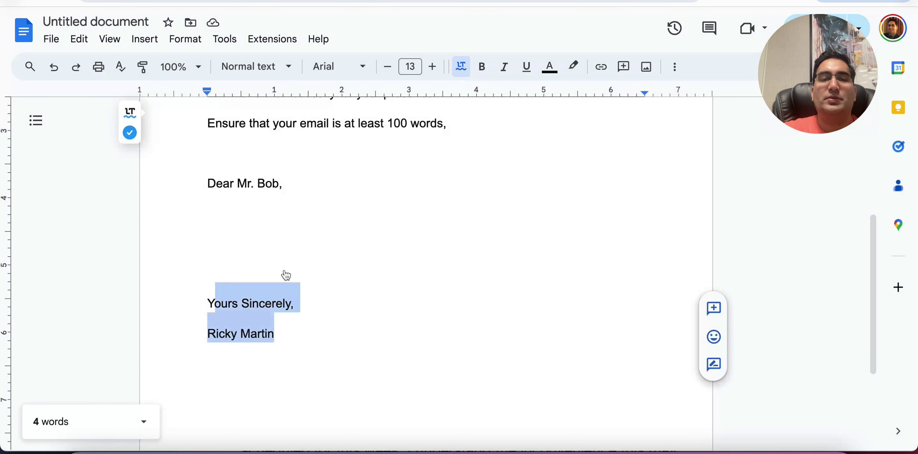
# Begin the email body below the greeting with "The purpose of my email is to".
pyautogui.scroll(2, 285, 270)
pyautogui.click(284, 269)
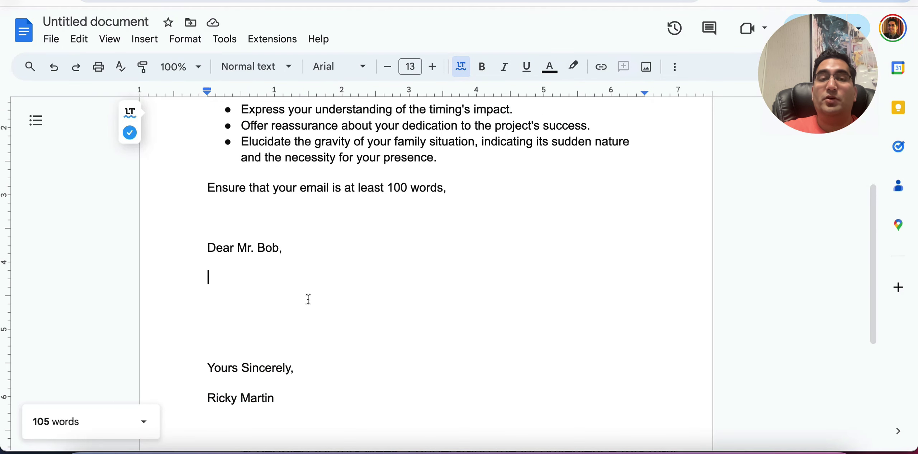
pyautogui.scroll(1, 308, 299)
pyautogui.write('The pru')
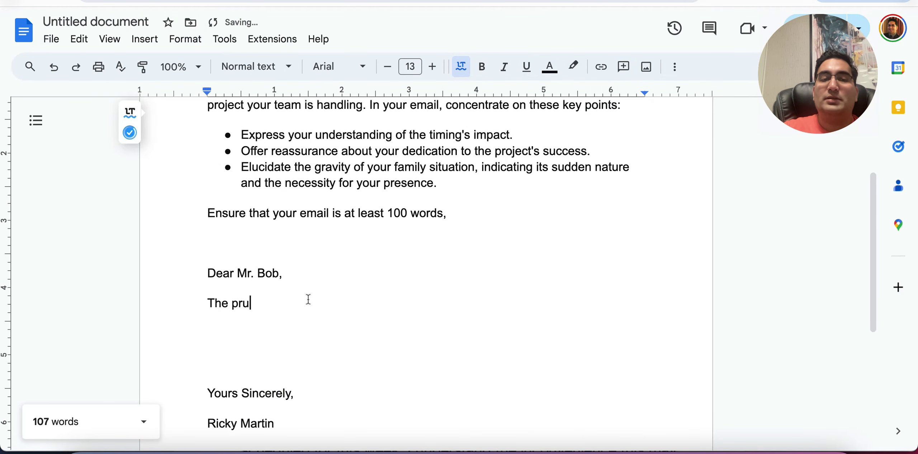
pyautogui.press('BackSpace')
pyautogui.write('urpose of mu')
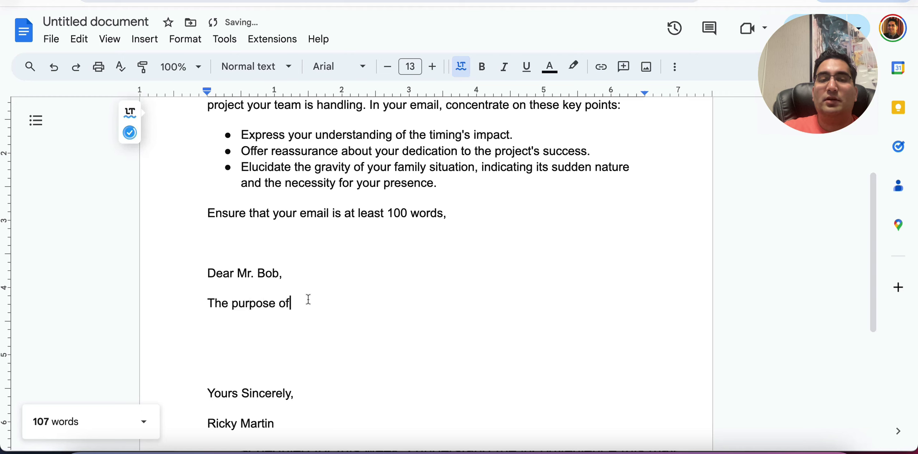
pyautogui.press('BackSpace')
pyautogui.write('y email')
pyautogui.press('BackSpace')
pyautogui.press('BackSpace')
pyautogui.write('il is to')
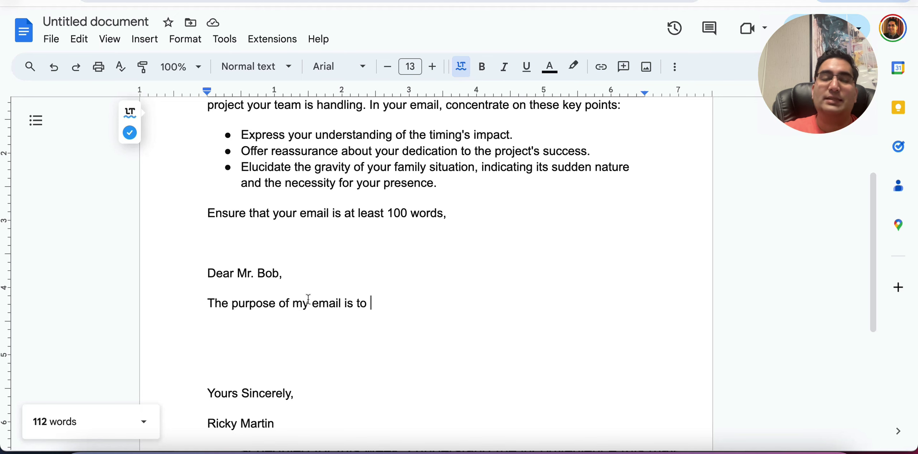
# Continue the opening sentence with "request some time-off, relatively immediately,".
pyautogui.scroll(1, 311, 303)
pyautogui.scroll(1, 312, 308)
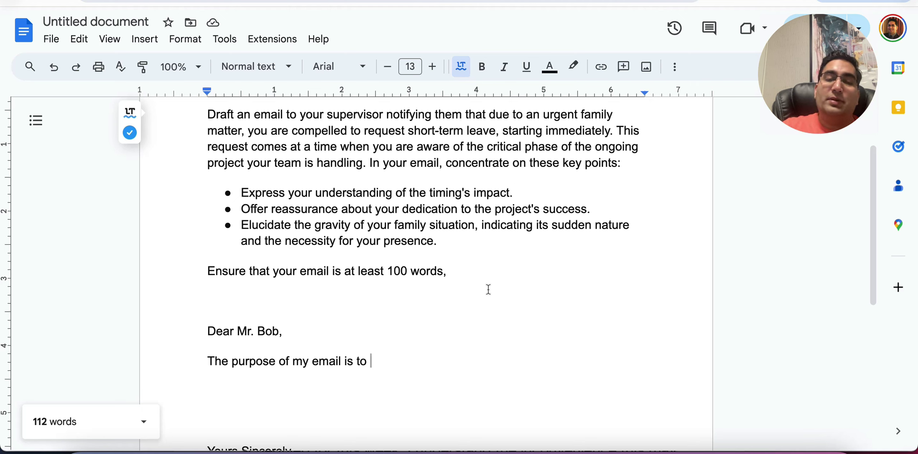
pyautogui.write('reques')
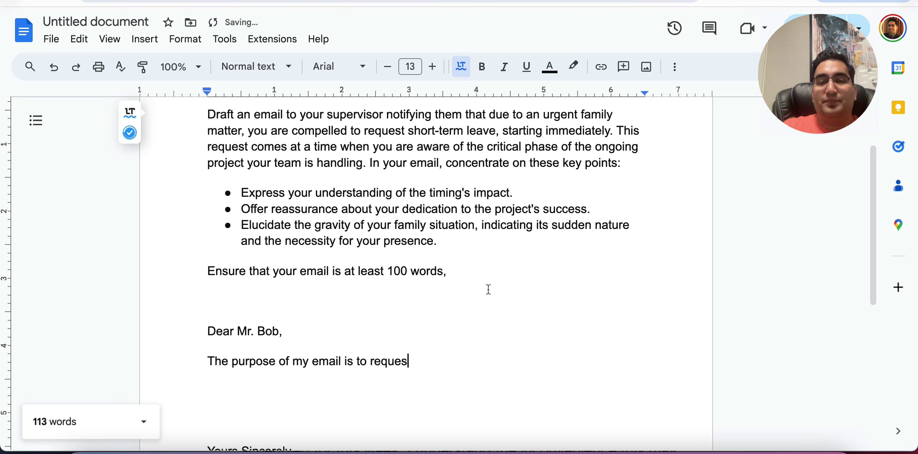
pyautogui.write('t some')
pyautogui.press('BackSpace')
pyautogui.press('BackSpace')
pyautogui.press('BackSpace')
pyautogui.write('me time-')
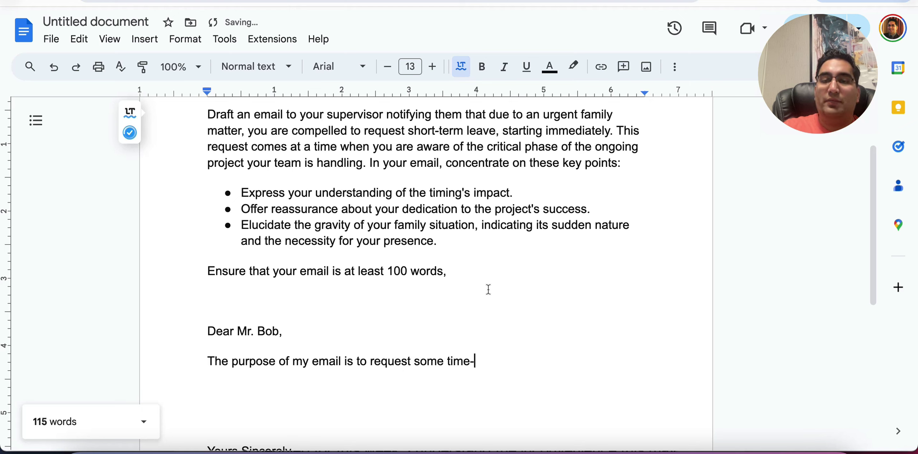
pyautogui.write('off, relat')
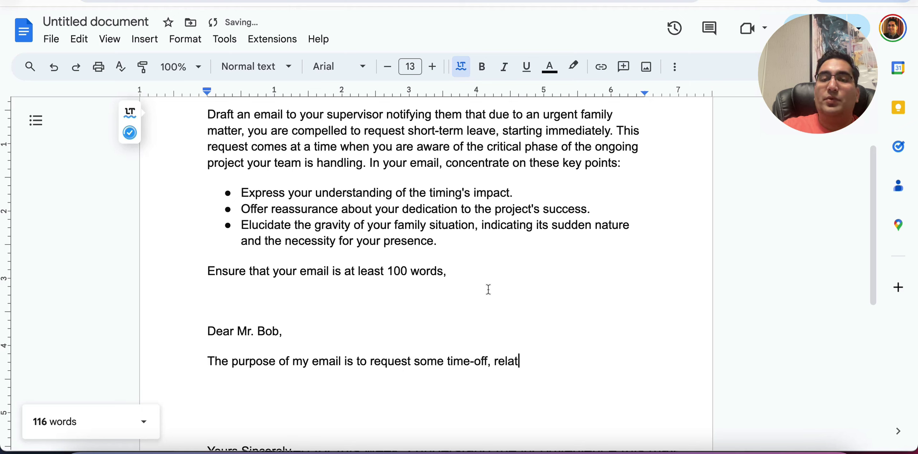
pyautogui.write('ively immediately, ')
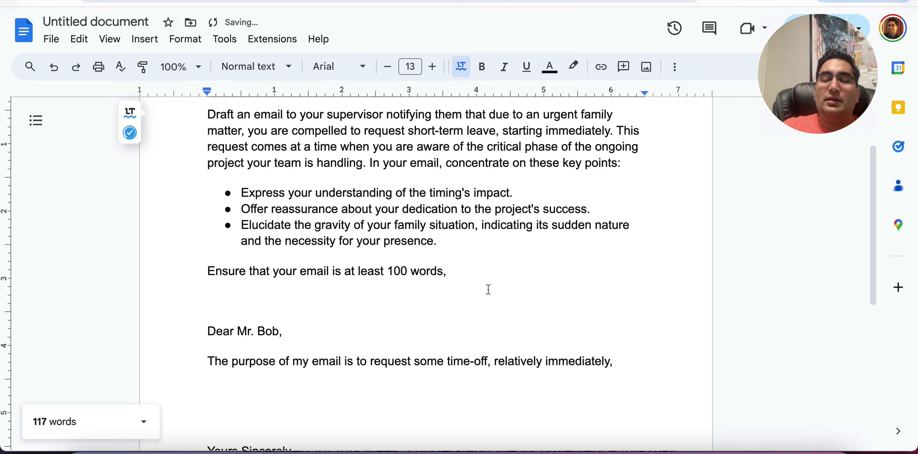
# Finish the opening sentence with "due to certain family complications.".
pyautogui.write('due to certain ')
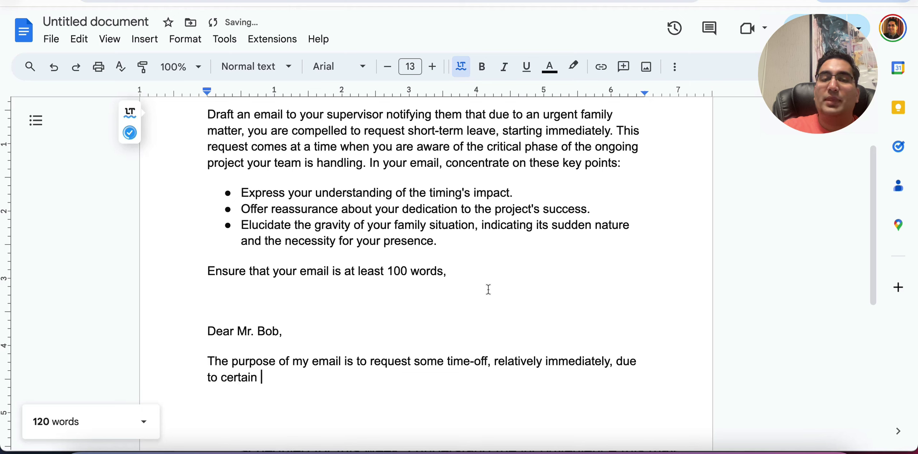
pyautogui.write('family')
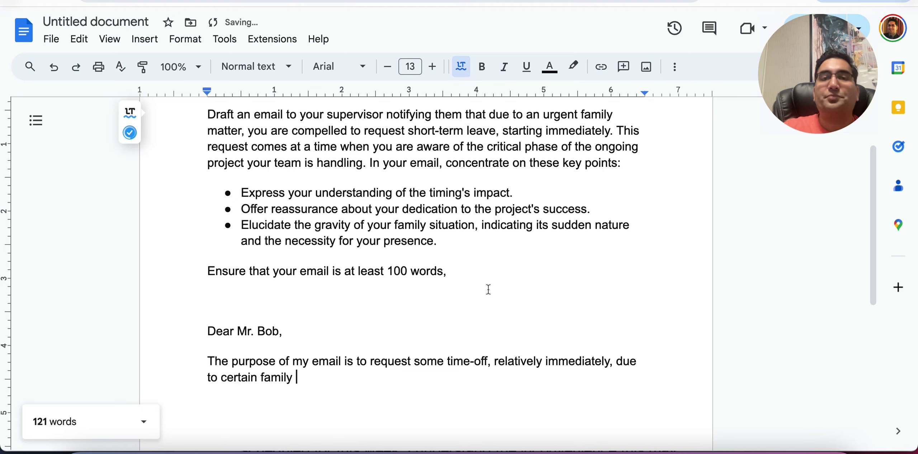
pyautogui.write(' com')
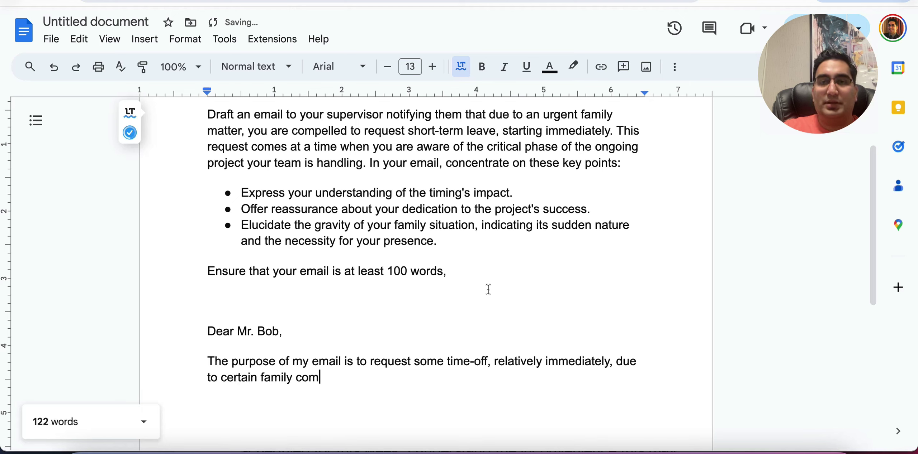
pyautogui.scroll(-1, 636, 308)
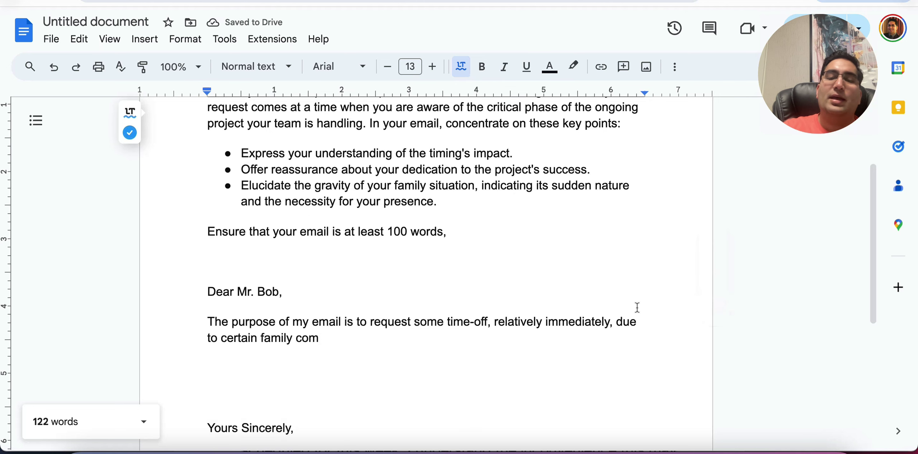
pyautogui.write('plications.')
# Compare the opening sentence's wording, including "complications" and "relatively immediately", with the phrasing in the instructions.
pyautogui.scroll(2, 365, 388)
pyautogui.doubleClick(224, 148)
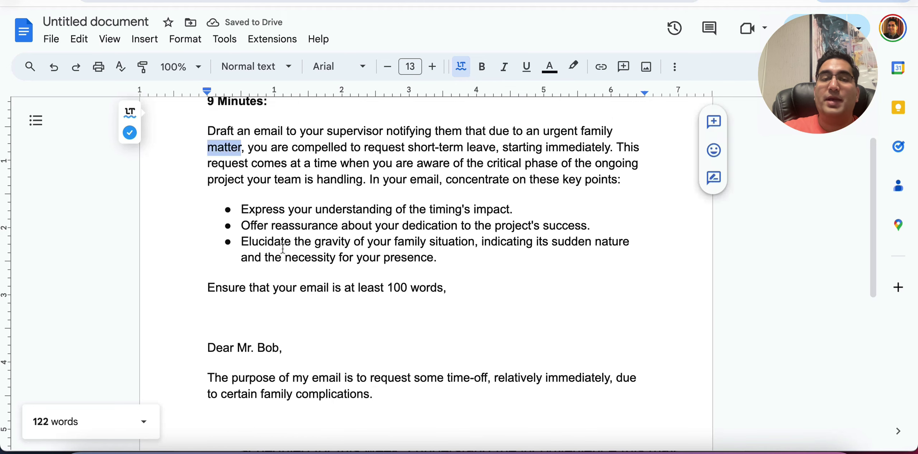
pyautogui.doubleClick(308, 396)
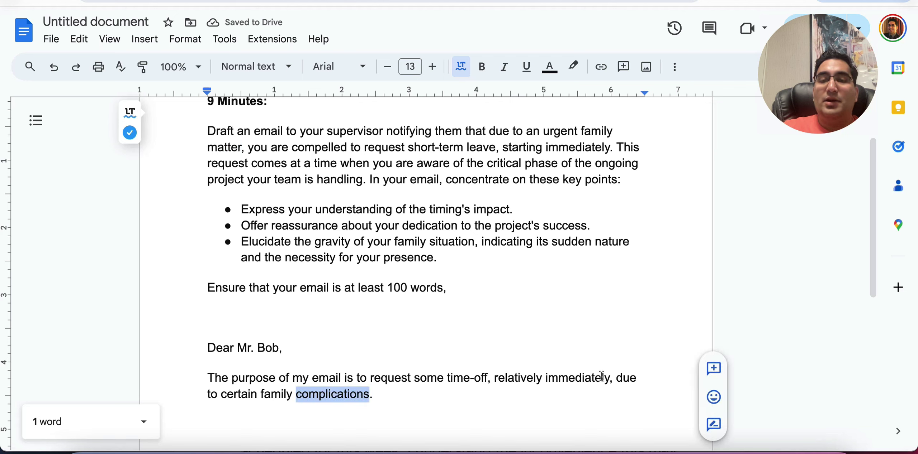
pyautogui.moveTo(609, 378); pyautogui.dragTo(484, 378)
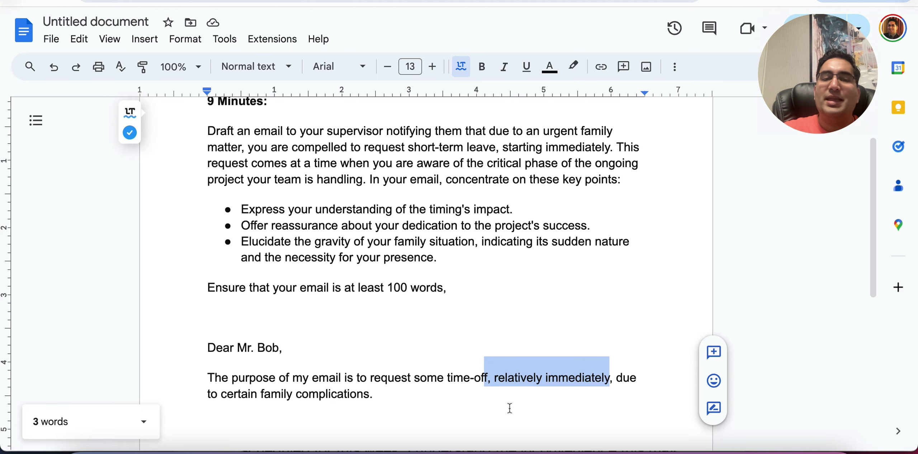
pyautogui.scroll(-3, 442, 401)
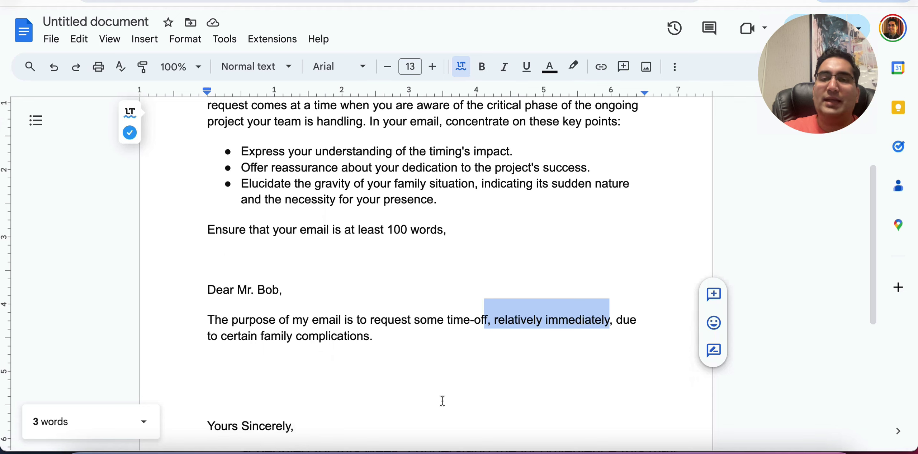
pyautogui.click(528, 323)
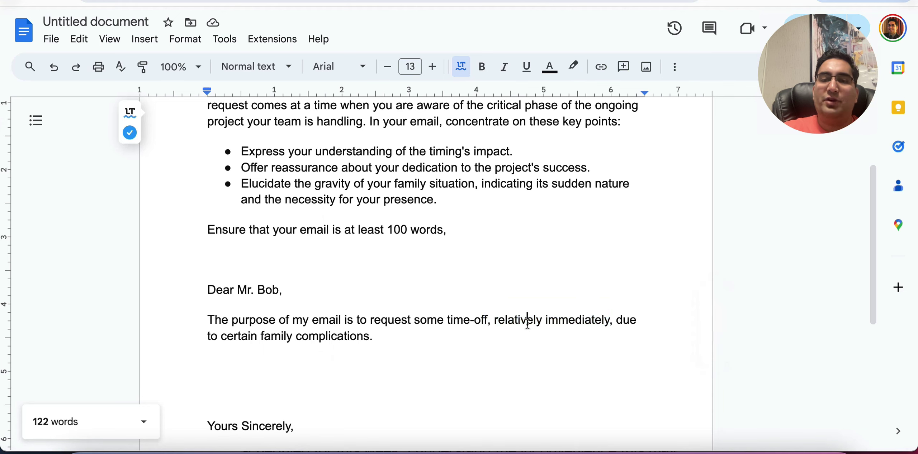
pyautogui.doubleClick(527, 323)
pyautogui.scroll(2, 430, 346)
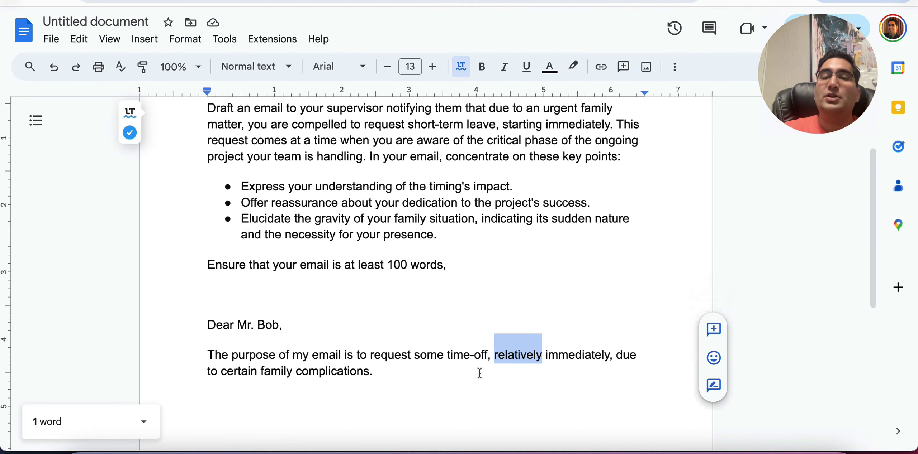
# Compare the opening sentence's phrase "request some time-off" with the leave request wording and key points in the instructions.
pyautogui.scroll(1, 483, 360)
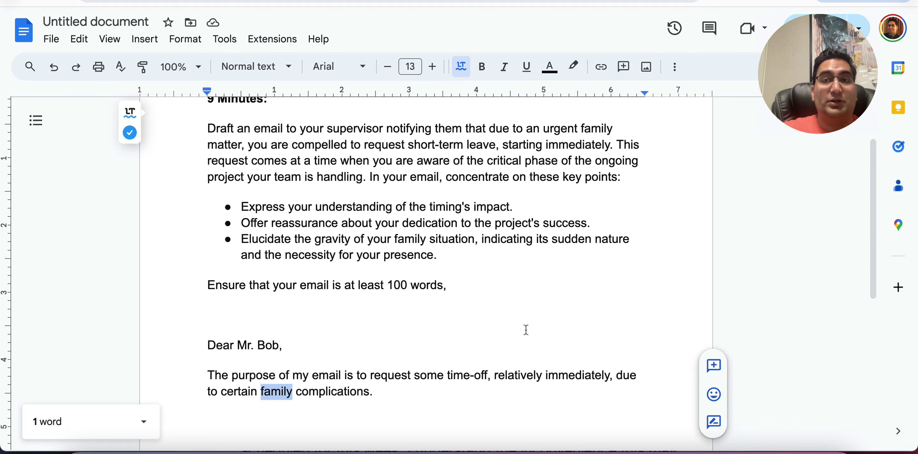
pyautogui.scroll(-3, 483, 359)
pyautogui.click(387, 286)
pyautogui.scroll(1, 348, 293)
pyautogui.moveTo(372, 309); pyautogui.dragTo(487, 307)
pyautogui.scroll(3, 487, 307)
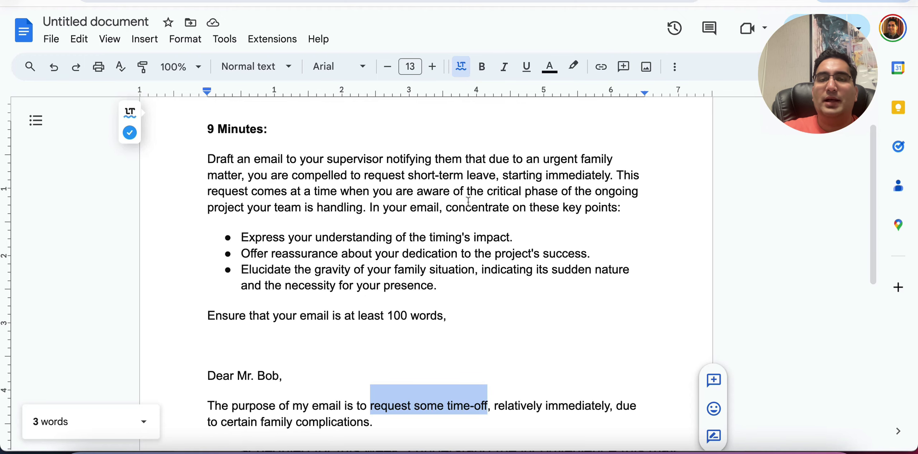
pyautogui.scroll(-1, 485, 192)
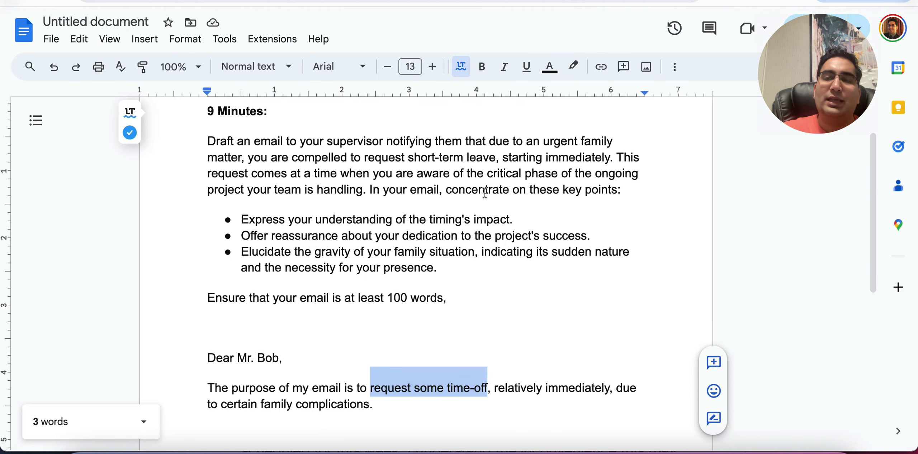
pyautogui.scroll(-1, 485, 193)
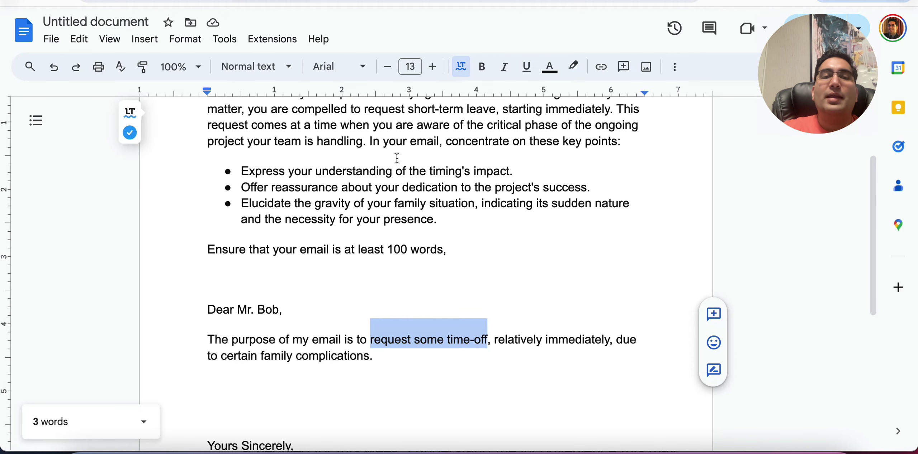
pyautogui.scroll(-2, 415, 373)
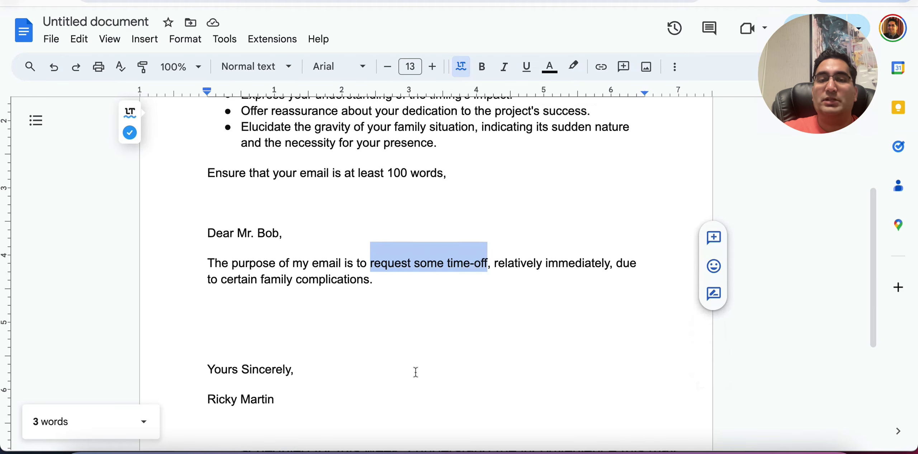
# Begin a second body paragraph below the opening sentence with "I am", after rereading the key points.
pyautogui.click(389, 279)
pyautogui.press('Down')
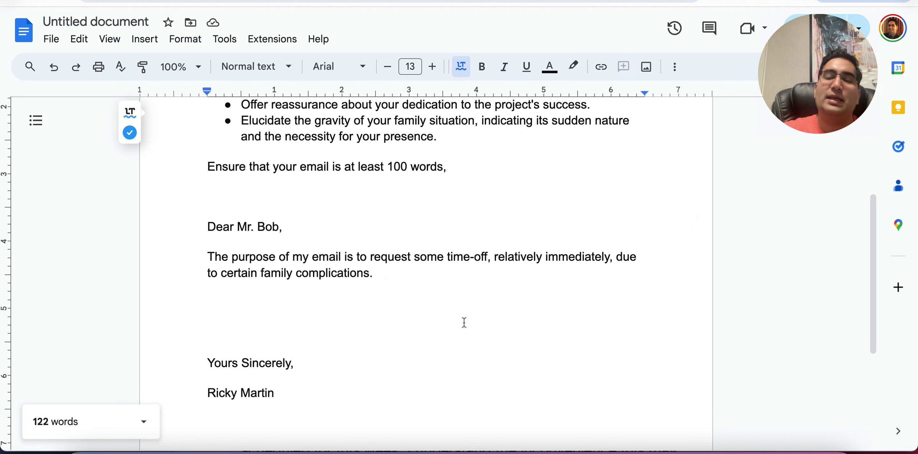
pyautogui.scroll(2, 464, 322)
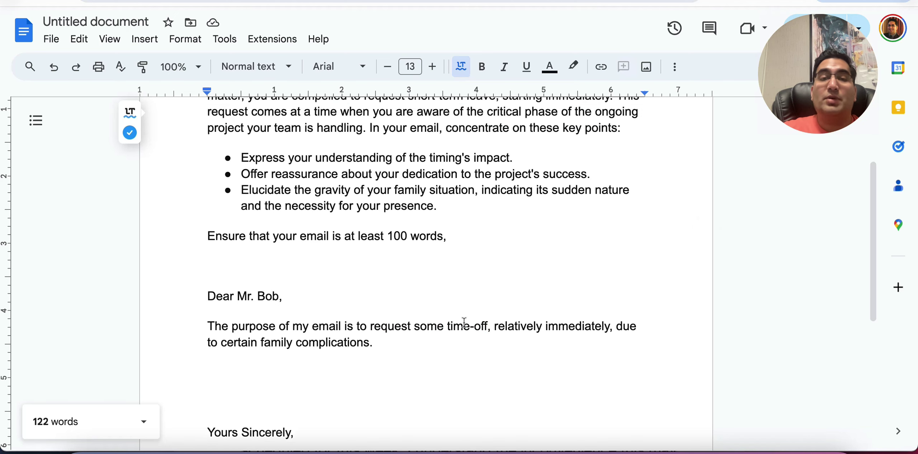
pyautogui.scroll(-1, 463, 323)
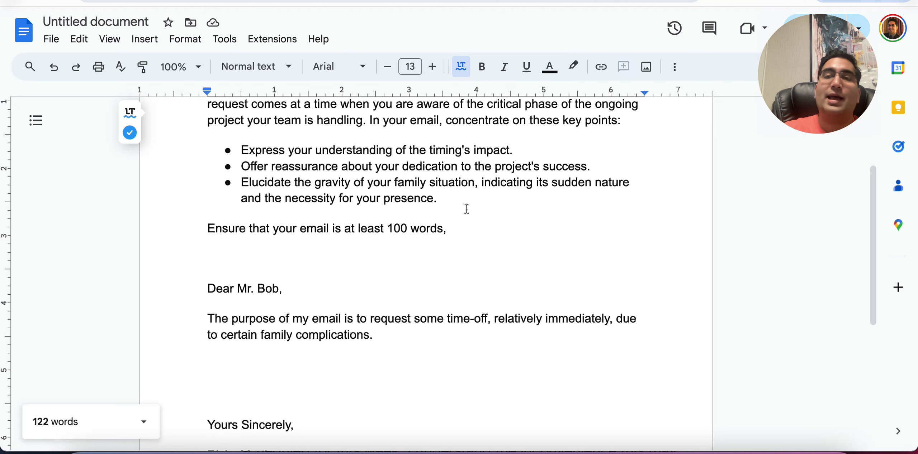
pyautogui.scroll(-2, 466, 209)
pyautogui.write('I am')
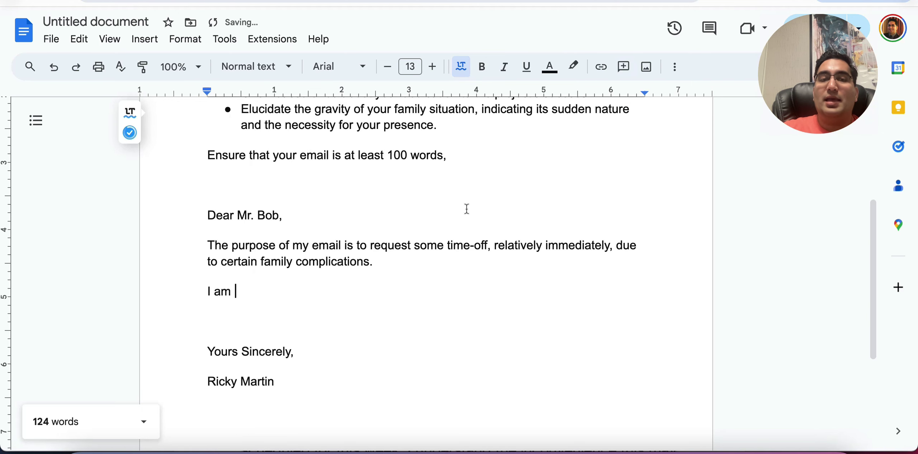
pyautogui.scroll(2, 466, 209)
pyautogui.write('very ')
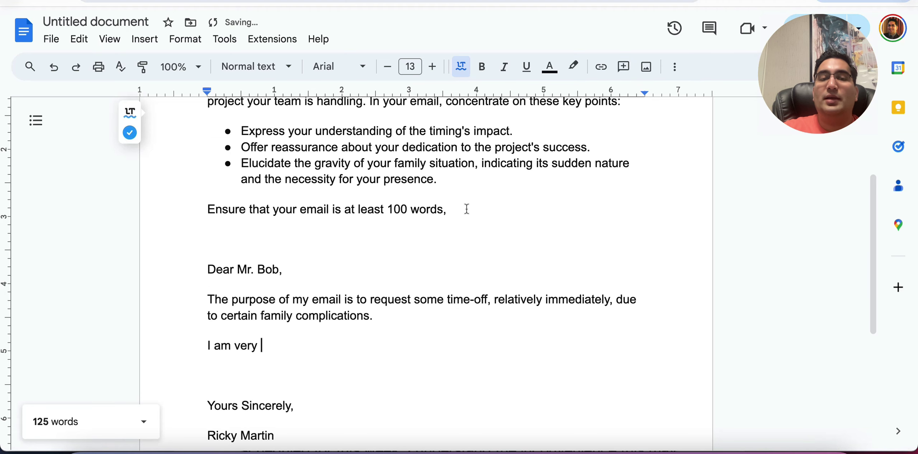
pyautogui.write('aware')
pyautogui.press('BackSpace')
pyautogui.press('BackSpace')
pyautogui.press('BackSpace')
pyautogui.press('BackSpace')
pyautogui.press('BackSpace')
pyautogui.press('BackSpace')
pyautogui.press('BackSpace')
pyautogui.press('BackSpace')
pyautogui.press('BackSpace')
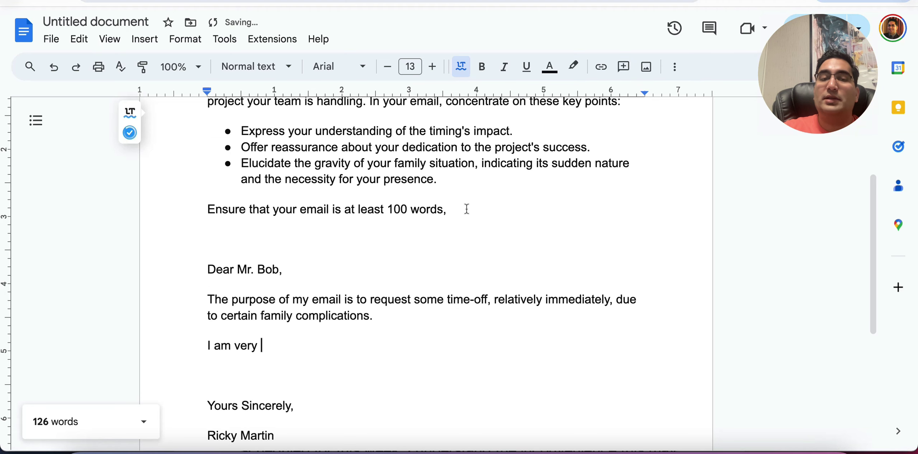
pyautogui.press('BackSpace')
# Continue the second paragraph's first sentence with "thoroughly understanding of the".
pyautogui.write('tho')
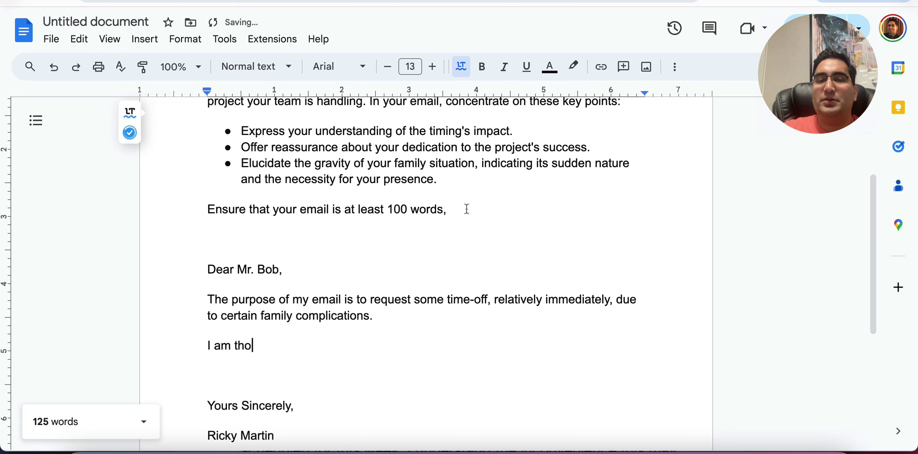
pyautogui.write('roughly')
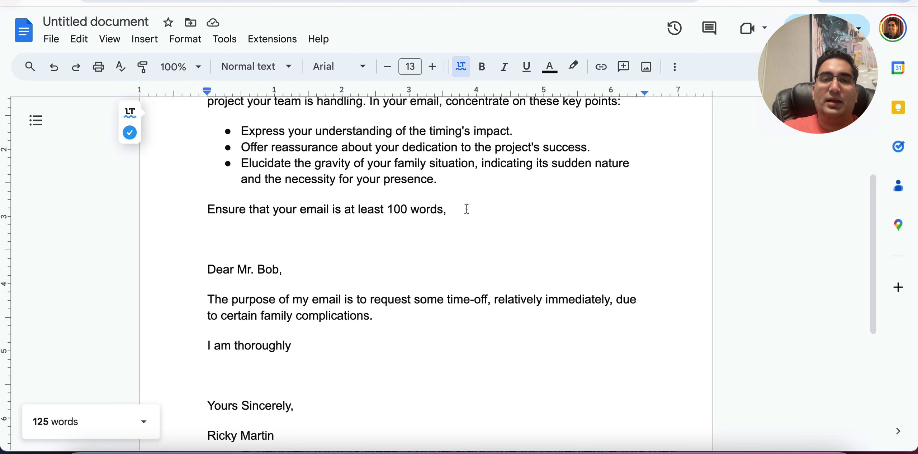
pyautogui.write('unders')
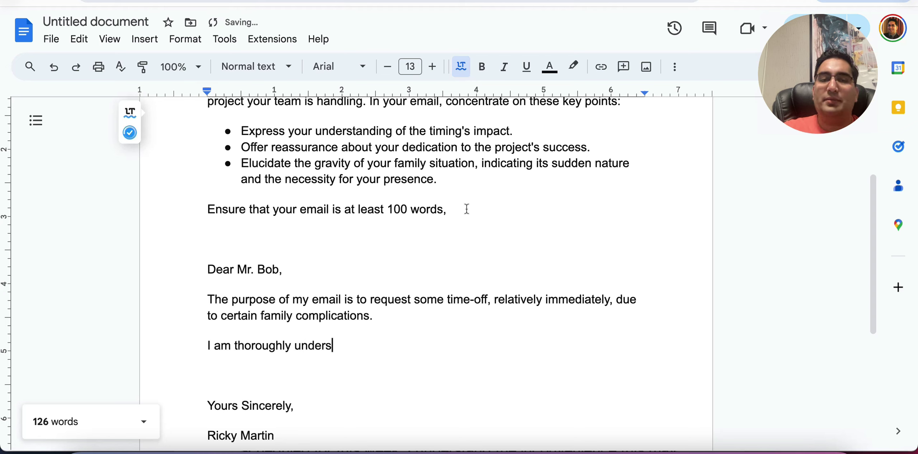
pyautogui.write('tanding of the ')
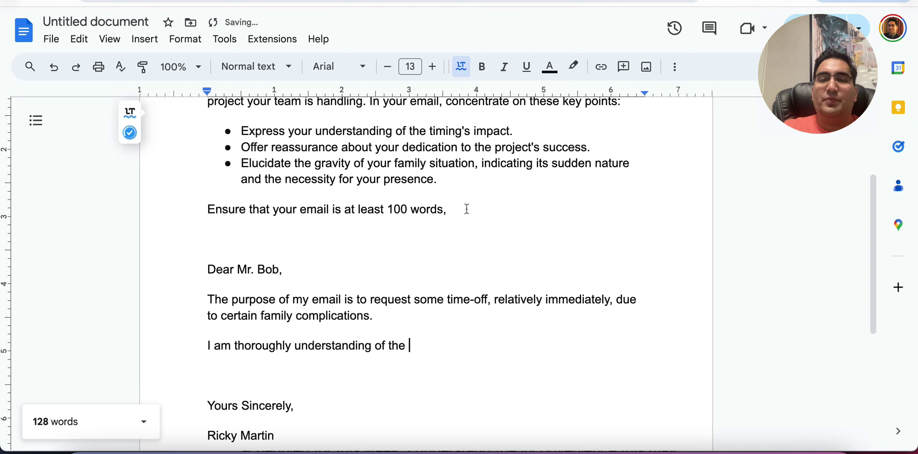
pyautogui.write('un')
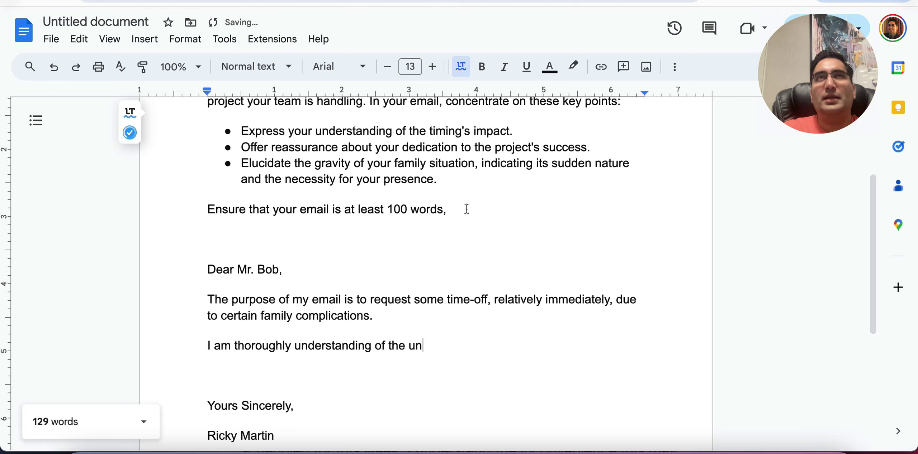
pyautogui.write('precendente')
pyautogui.write('d')
pyautogui.press('BackSpace')
pyautogui.press('BackSpace')
pyautogui.press('BackSpace')
pyautogui.press('BackSpace')
pyautogui.press('BackSpace')
pyautogui.press('BackSpace')
pyautogui.press('BackSpace')
pyautogui.press('BackSpace')
pyautogui.press('BackSpace')
pyautogui.press('BackSpace')
pyautogui.press('BackSpace')
pyautogui.press('BackSpace')
pyautogui.press('BackSpace')
pyautogui.press('BackSpace')
pyautogui.write('u')
pyautogui.press('BackSpace')
# Continue the second paragraph's sentence with "unfortunate timing of this".
pyautogui.write('unfio')
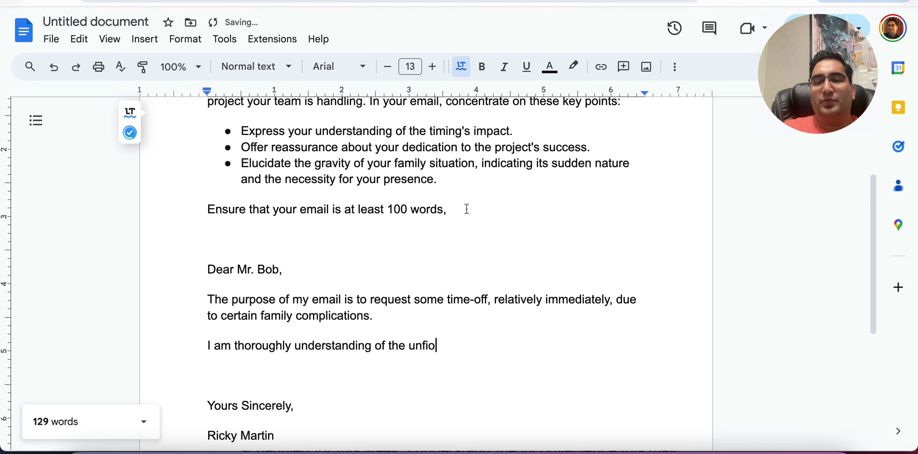
pyautogui.press('BackSpace')
pyautogui.press('BackSpace')
pyautogui.write('ortunate tim')
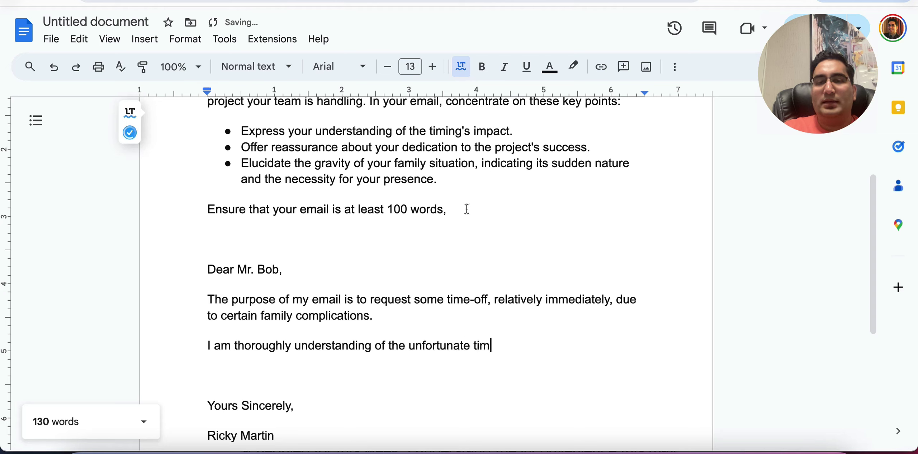
pyautogui.write('ing of this ')
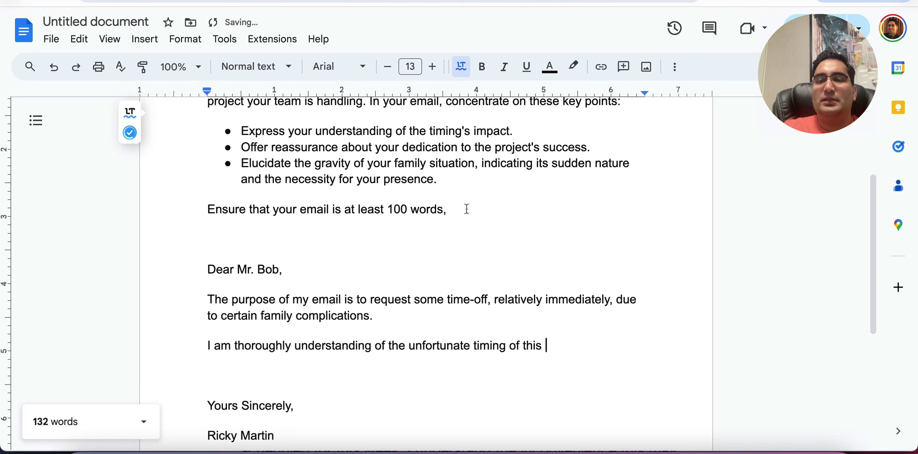
# Extend the second paragraph's sentence with "personal emergency since it coincides with the current".
pyautogui.write('personal emer')
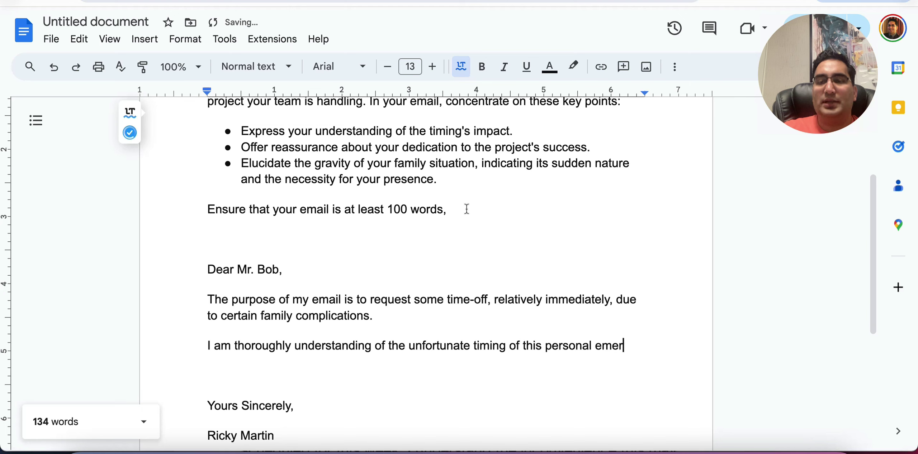
pyautogui.write('gency since it ')
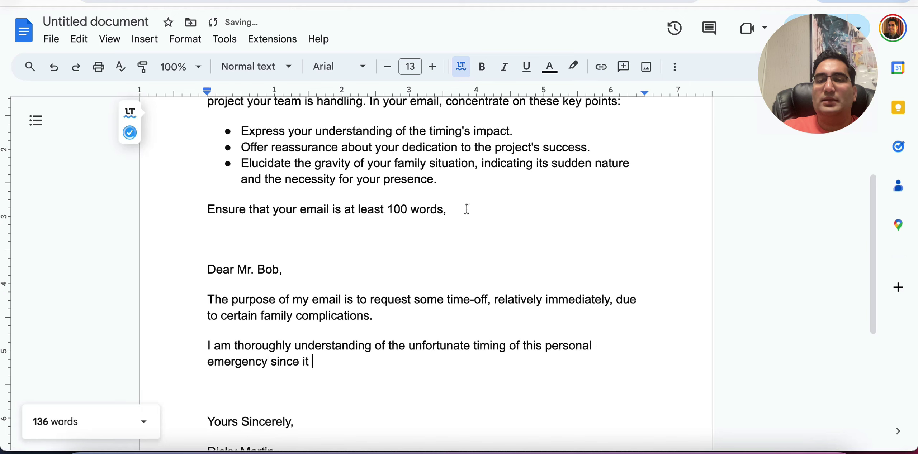
pyautogui.write('coincides with ')
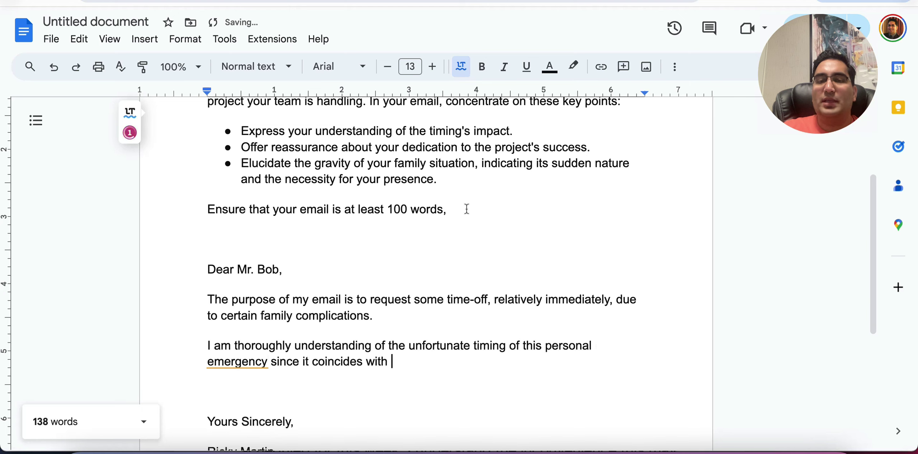
pyautogui.write('the current')
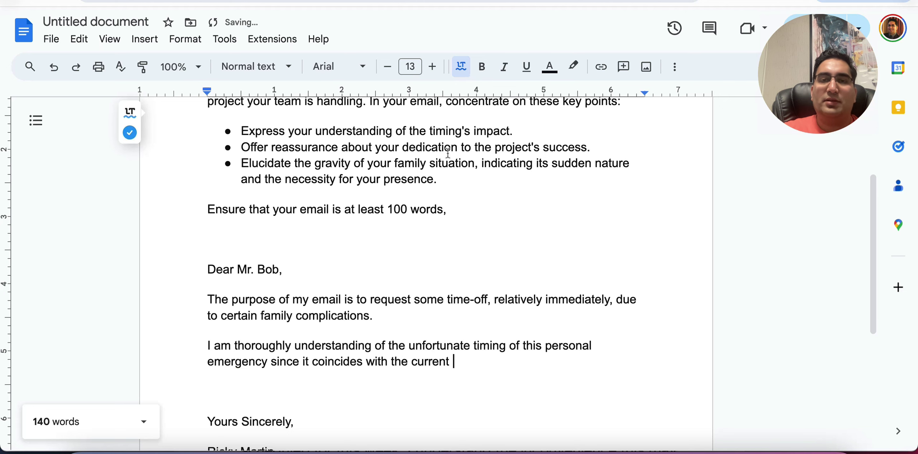
# Check the instructions' phrase "critical phase of the ongoing project your team is handling" and add "team project" to the unfinished sentence.
pyautogui.scroll(3, 447, 154)
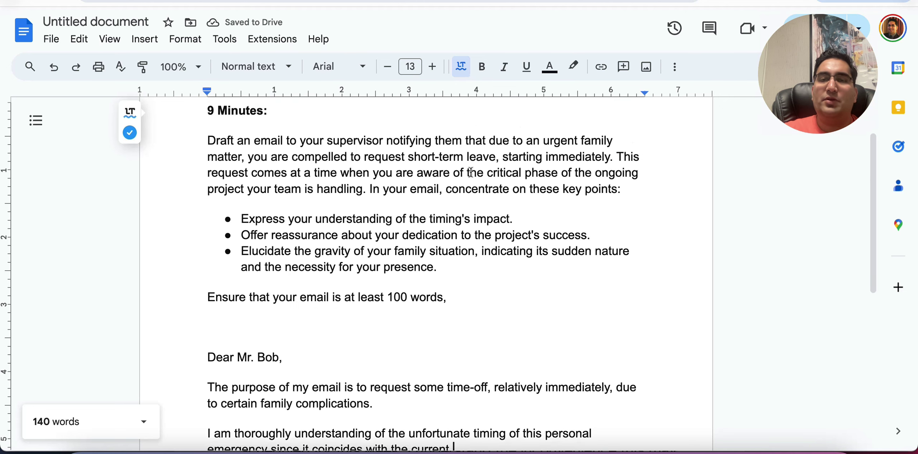
pyautogui.moveTo(483, 171); pyautogui.dragTo(351, 201)
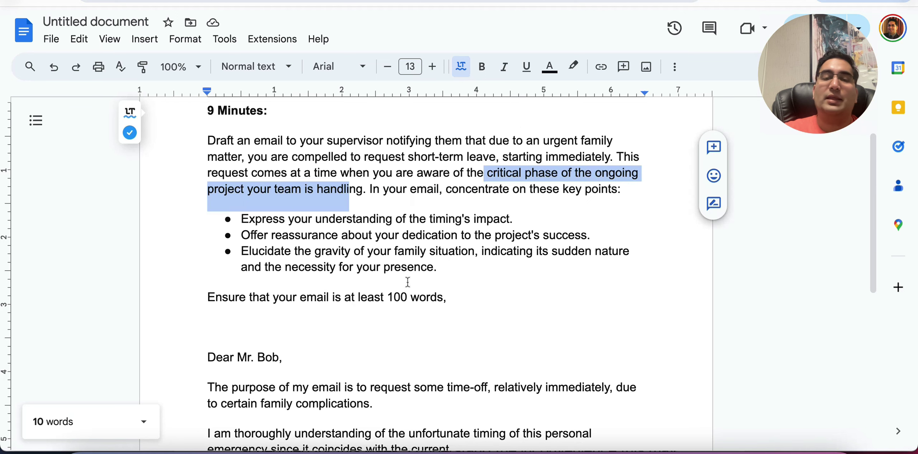
pyautogui.scroll(-4, 407, 282)
pyautogui.click(492, 314)
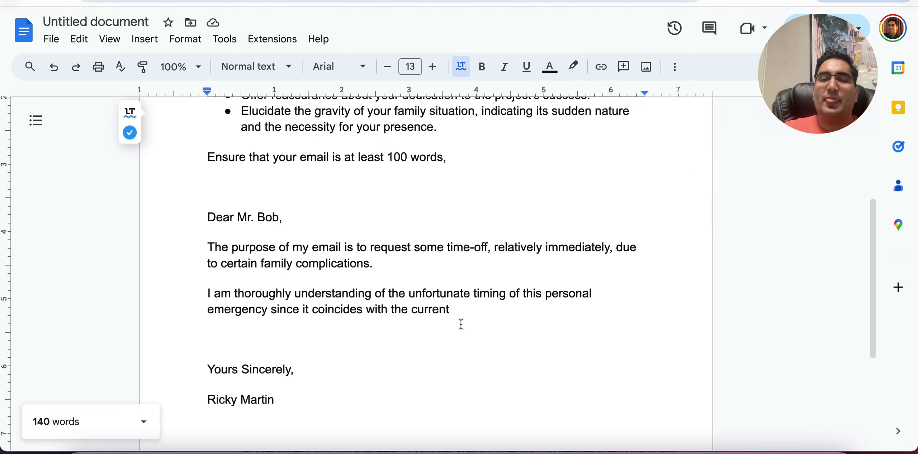
pyautogui.write('o')
pyautogui.press('BackSpace')
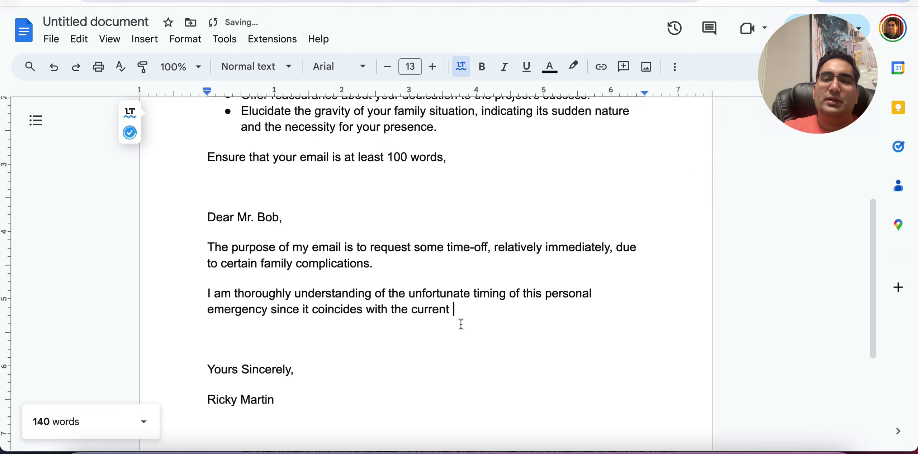
pyautogui.write('team project')
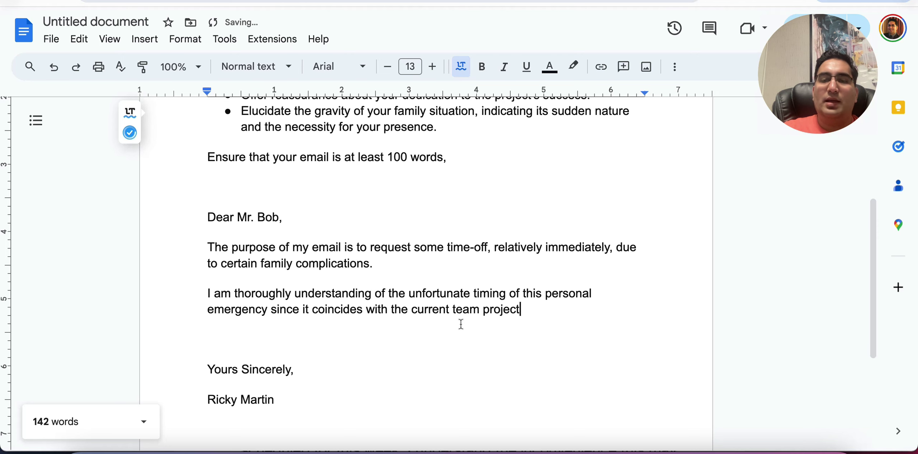
pyautogui.write('; however,')
pyautogui.scroll(2, 461, 324)
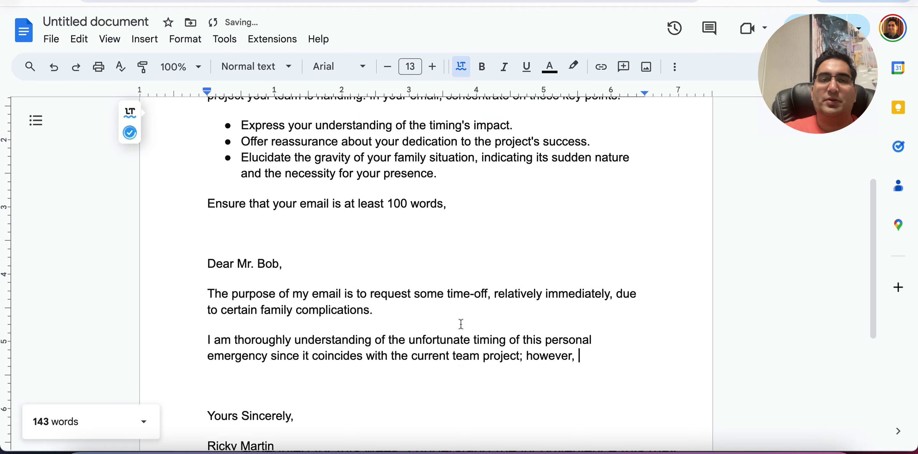
pyautogui.scroll(-1, 565, 255)
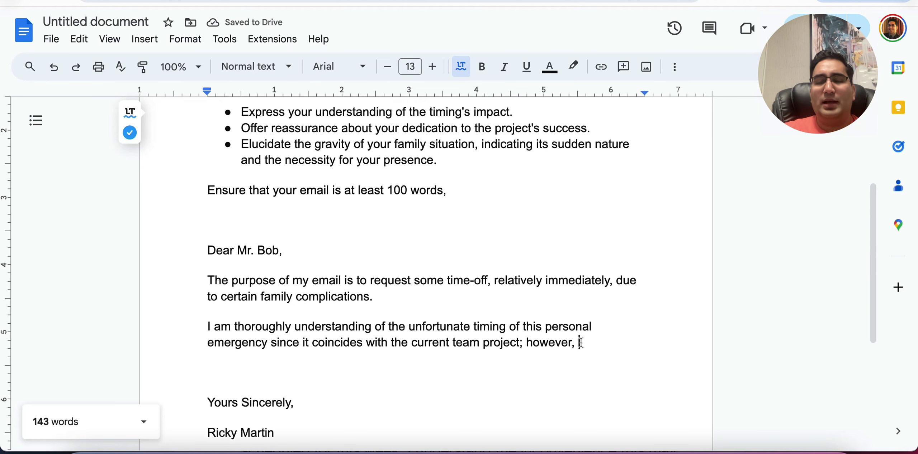
pyautogui.scroll(-1, 242, 329)
pyautogui.scroll(-2, 242, 329)
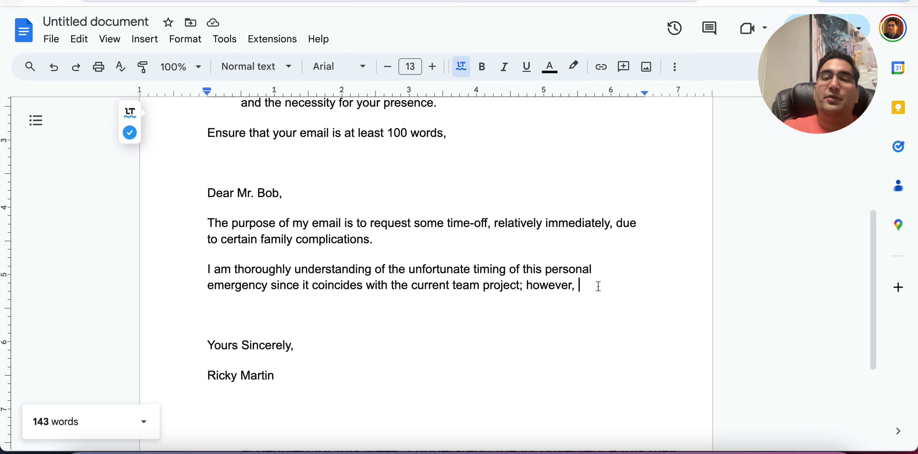
pyautogui.press('BackSpace')
pyautogui.press('BackSpace')
pyautogui.press('BackSpace')
pyautogui.press('BackSpace')
pyautogui.press('BackSpace')
pyautogui.press('BackSpace')
pyautogui.press('BackSpace')
pyautogui.press('BackSpace')
pyautogui.press('BackSpace')
pyautogui.press('BackSpace')
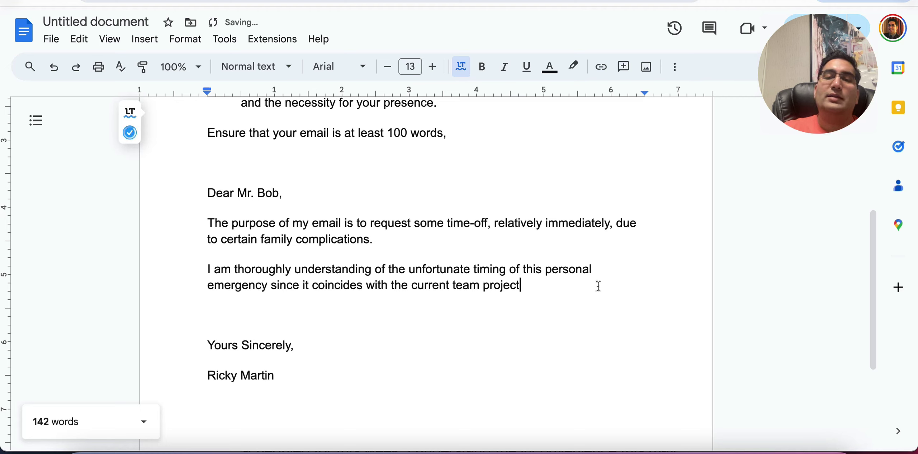
# Complete the second paragraph's sentence with ", and I am extremely apologetic for this.".
pyautogui.write(', and I am ')
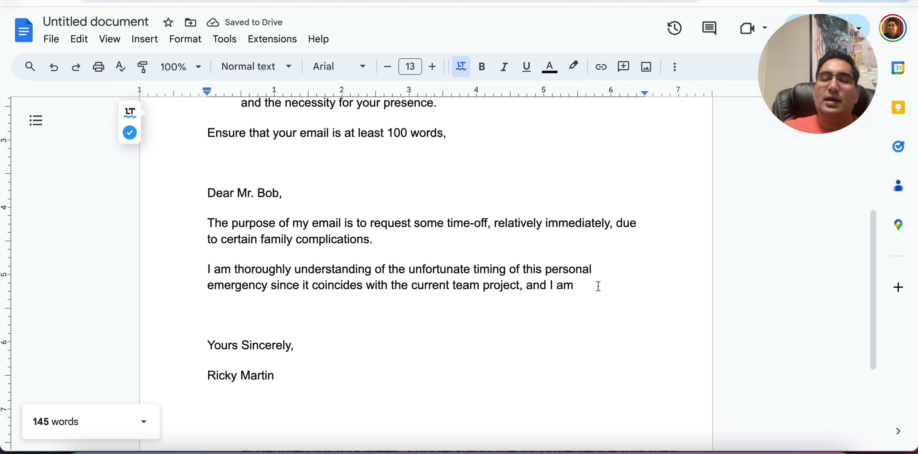
pyautogui.write('extremely ')
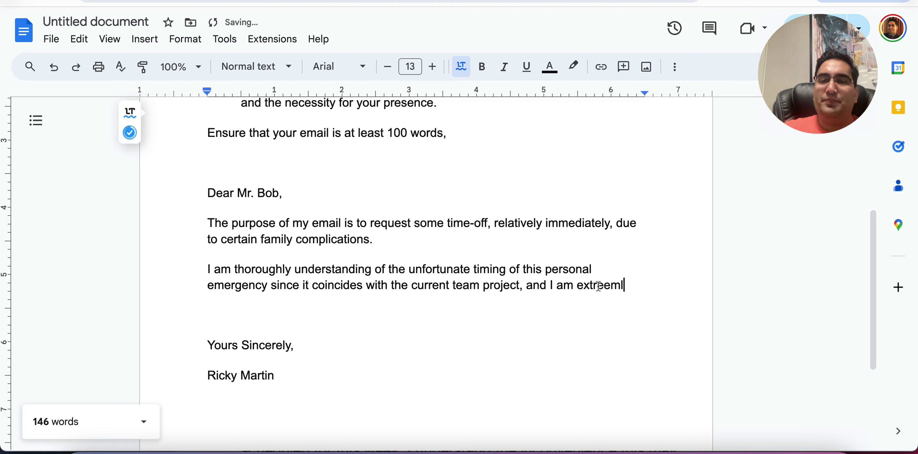
pyautogui.write('g')
pyautogui.press('BackSpace')
pyautogui.write('apolog')
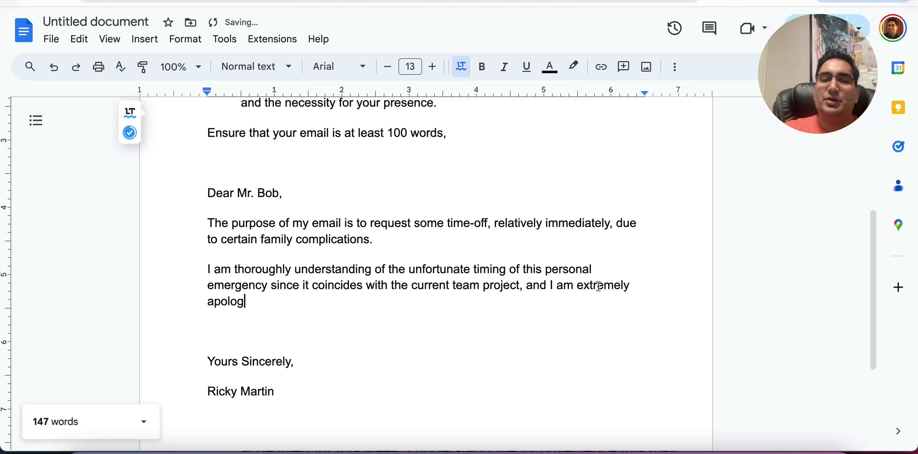
pyautogui.write('etic for')
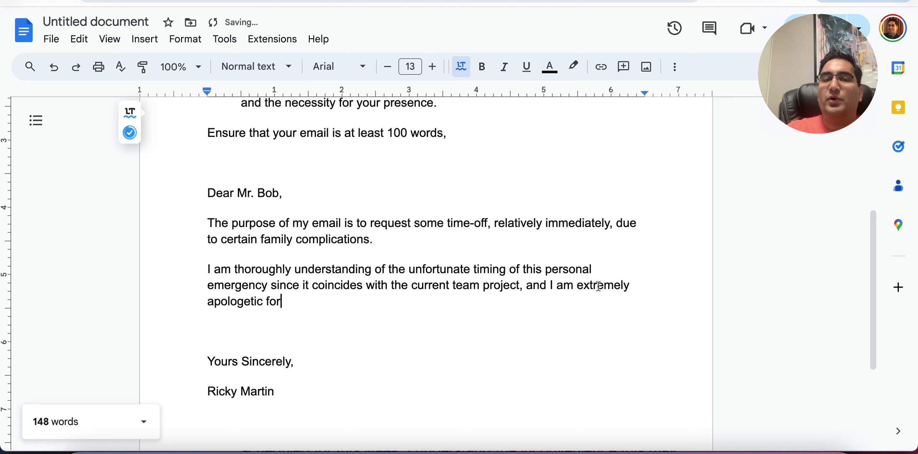
pyautogui.write(' this.')
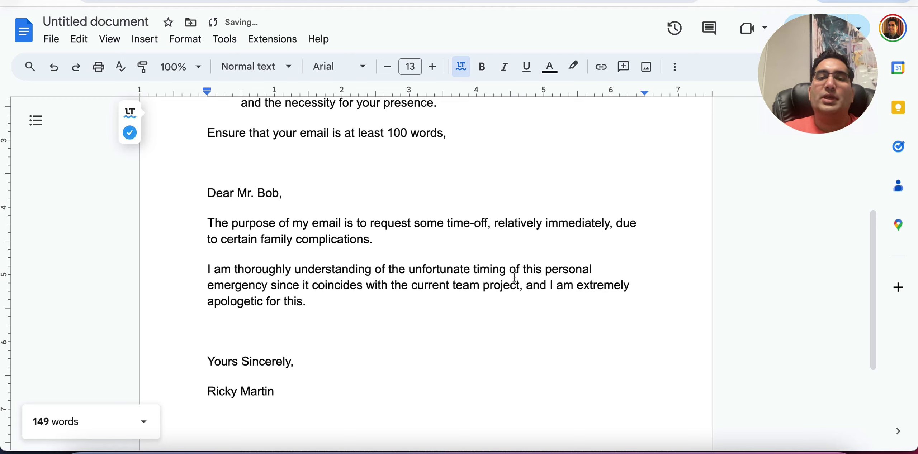
# Review the second paragraph's apology wording against the key point "Express your understanding of the timing's impact.".
pyautogui.scroll(1, 514, 277)
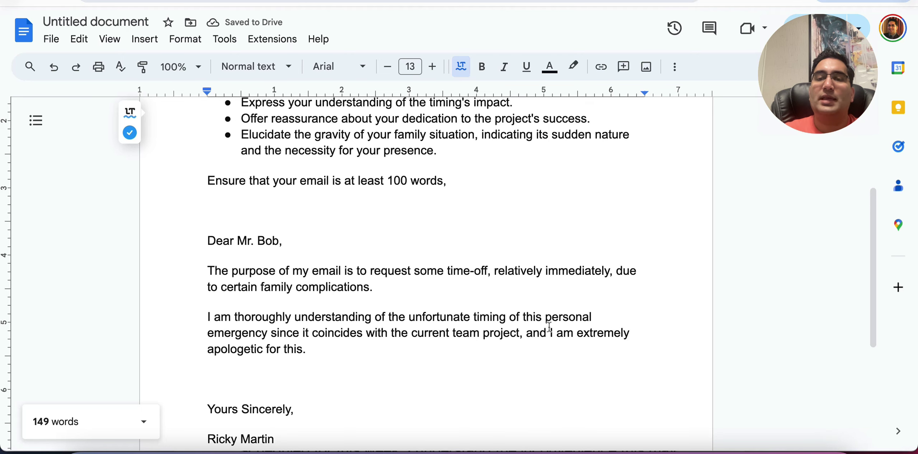
pyautogui.moveTo(576, 334); pyautogui.dragTo(266, 350)
pyautogui.doubleClick(231, 349)
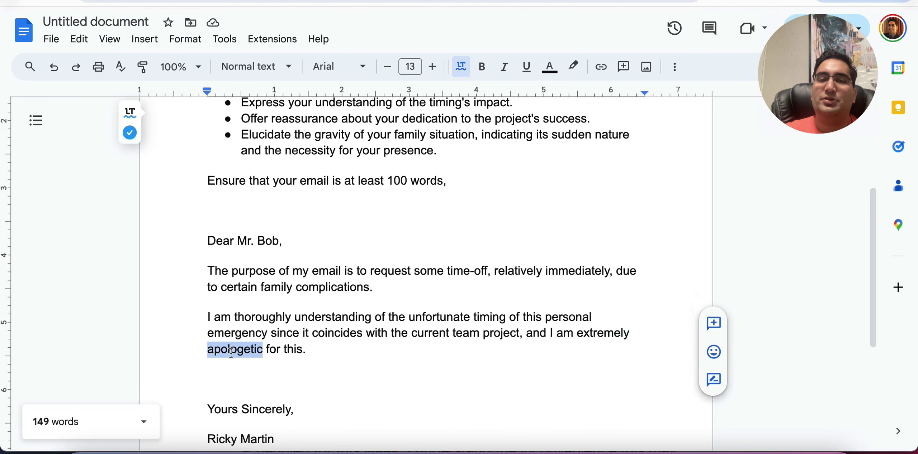
pyautogui.doubleClick(335, 337)
pyautogui.click(605, 334)
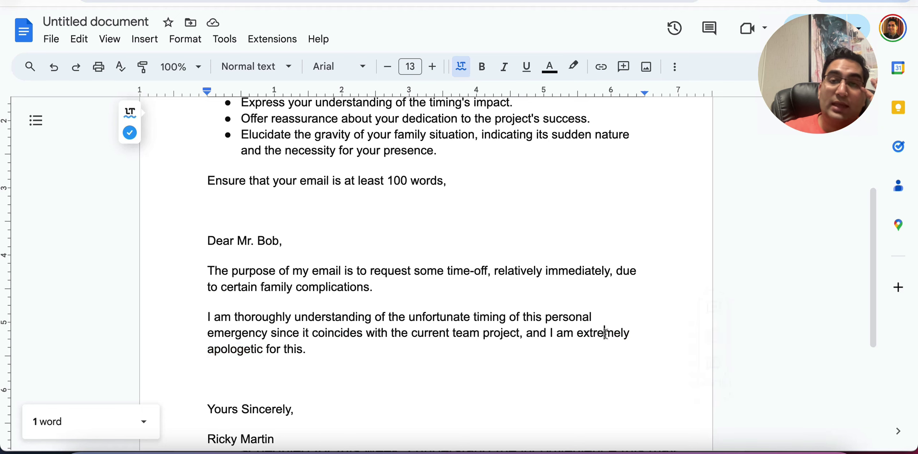
pyautogui.click(580, 353)
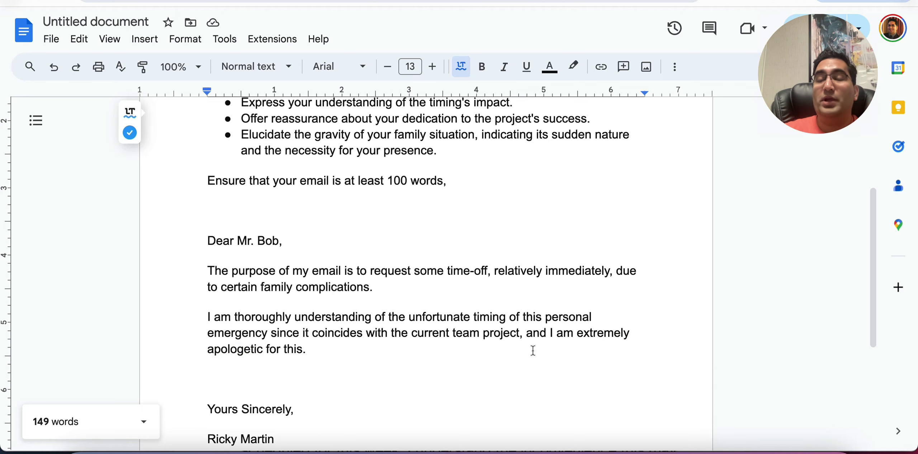
pyautogui.scroll(-1, 523, 351)
pyautogui.scroll(-1, 523, 351)
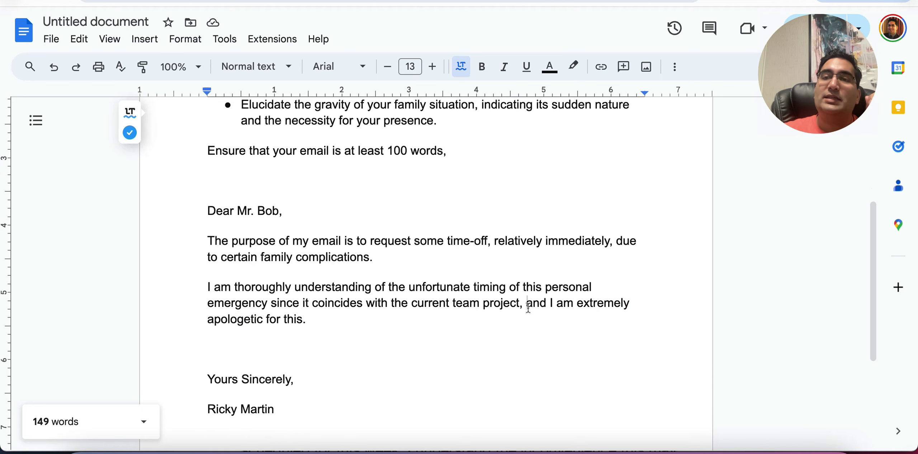
pyautogui.click(527, 305)
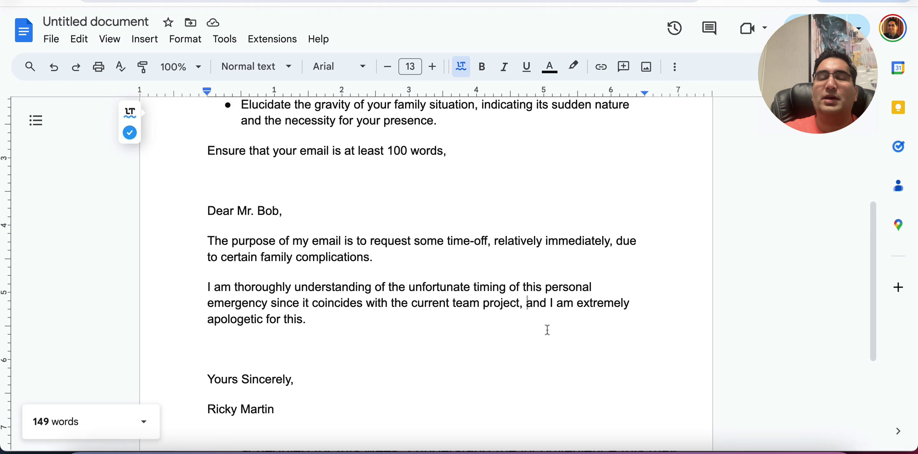
pyautogui.scroll(3, 547, 330)
pyautogui.moveTo(240, 133); pyautogui.dragTo(524, 131)
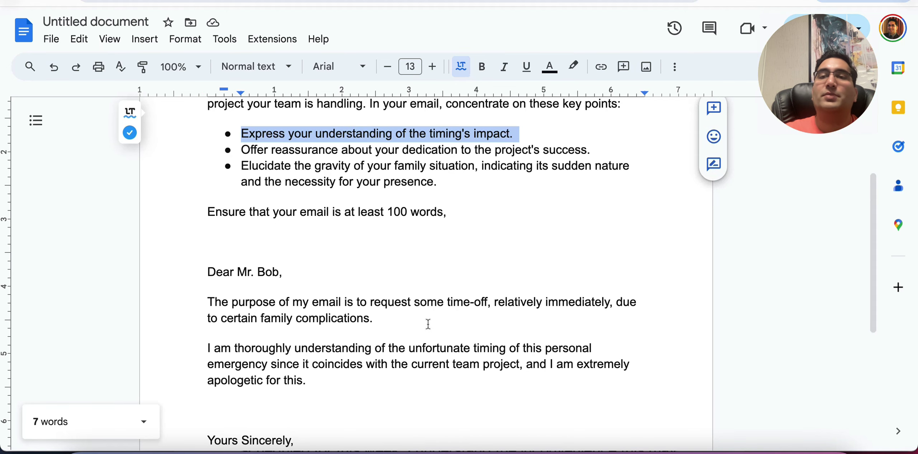
# Start a third paragraph below the apology with "Nonetheless," and recheck the instructions' remaining key points.
pyautogui.scroll(-2, 365, 345)
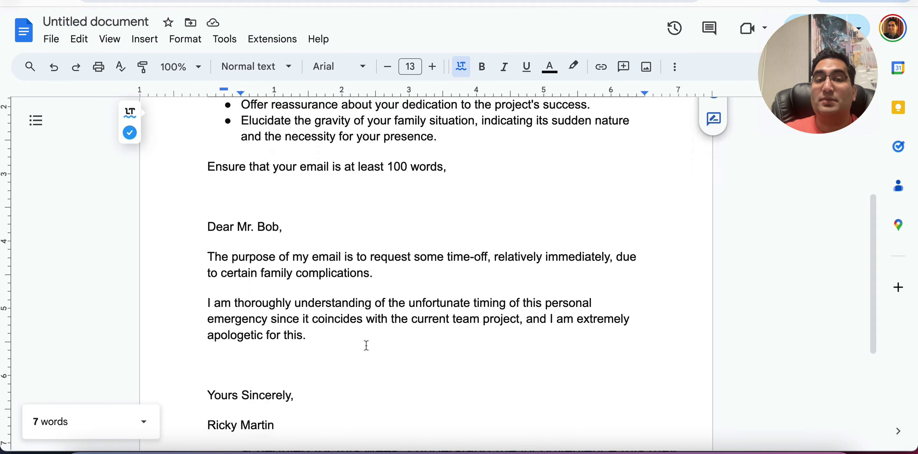
pyautogui.click(350, 319)
pyautogui.click(332, 334)
pyautogui.press('Return')
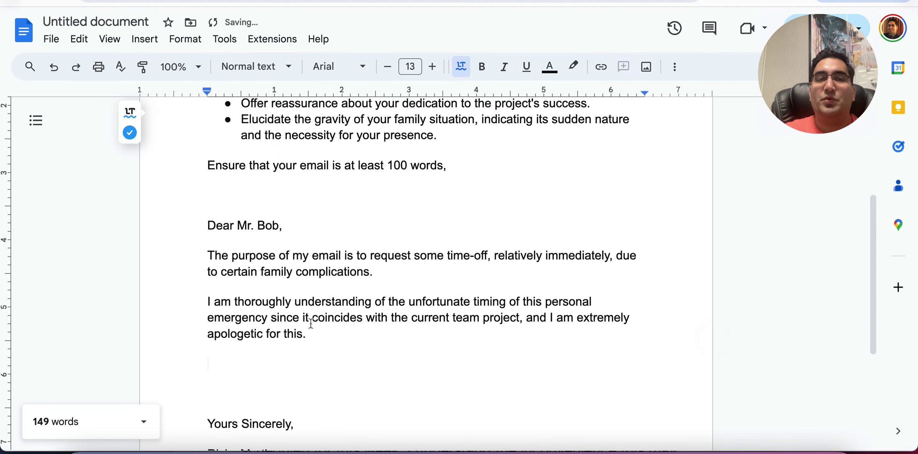
pyautogui.scroll(1, 318, 140)
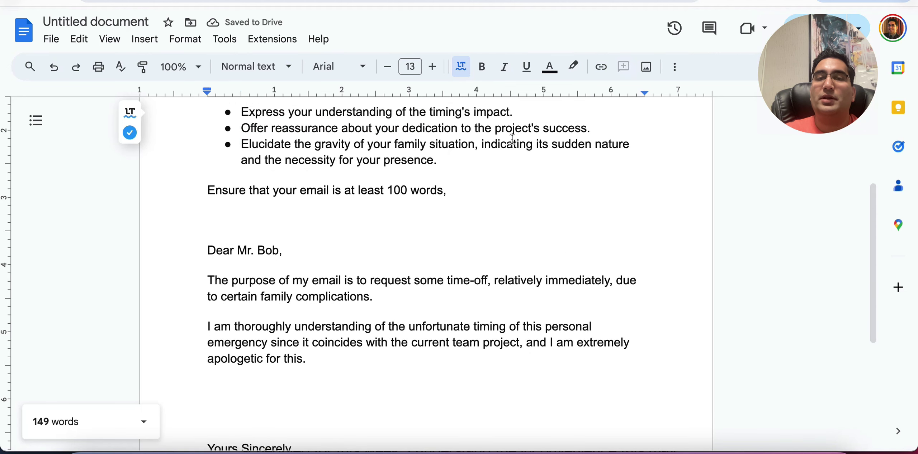
pyautogui.scroll(-2, 478, 189)
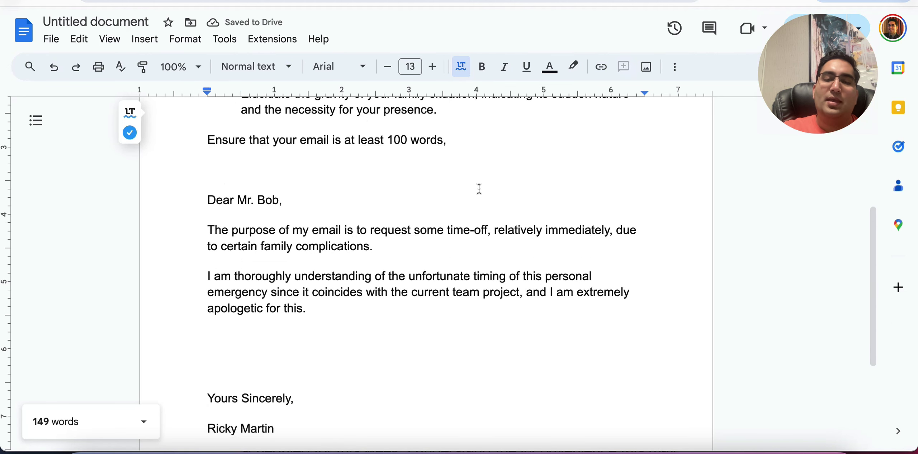
pyautogui.write('Nonetheless,')
pyautogui.scroll(5, 479, 189)
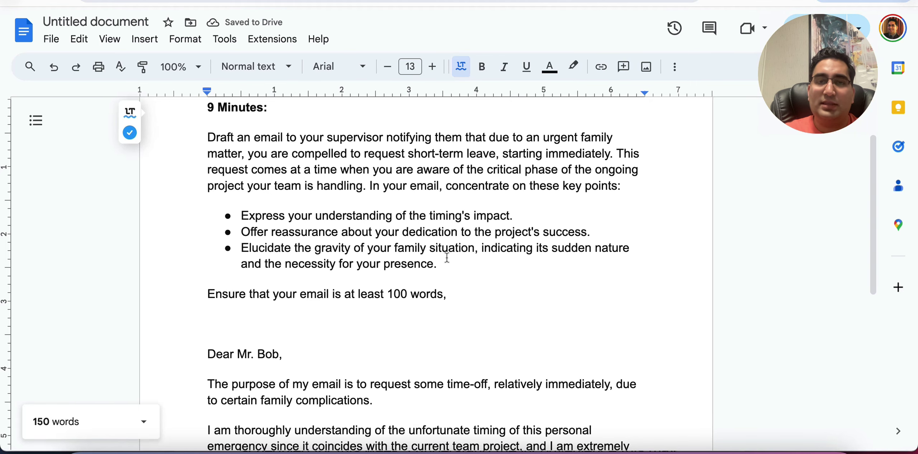
pyautogui.scroll(-1, 448, 257)
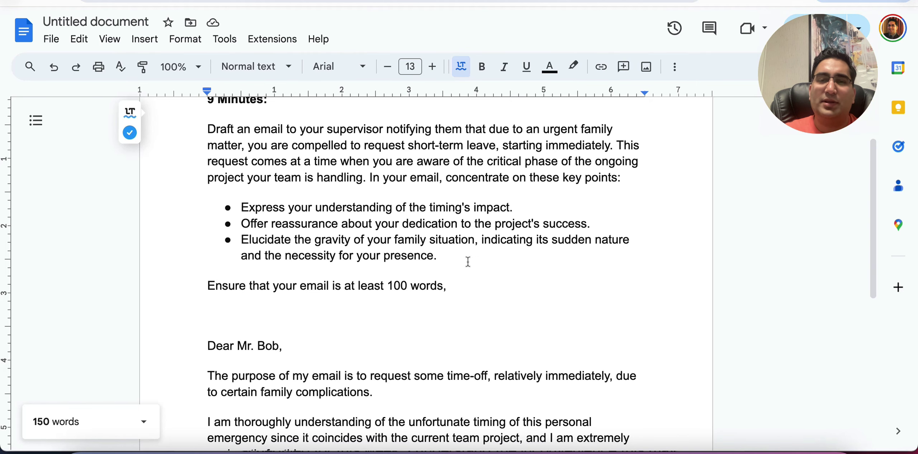
pyautogui.scroll(-3, 468, 262)
pyautogui.click(353, 380)
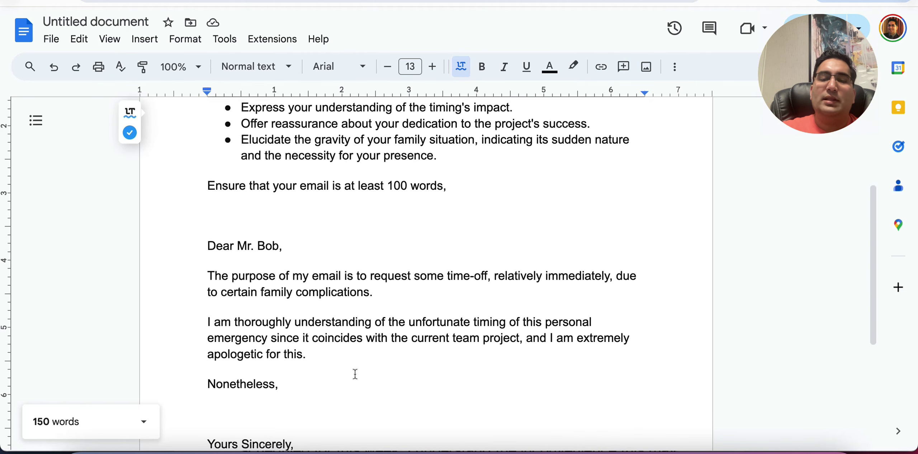
pyautogui.write('I')
pyautogui.press('BackSpace')
pyautogui.write('I')
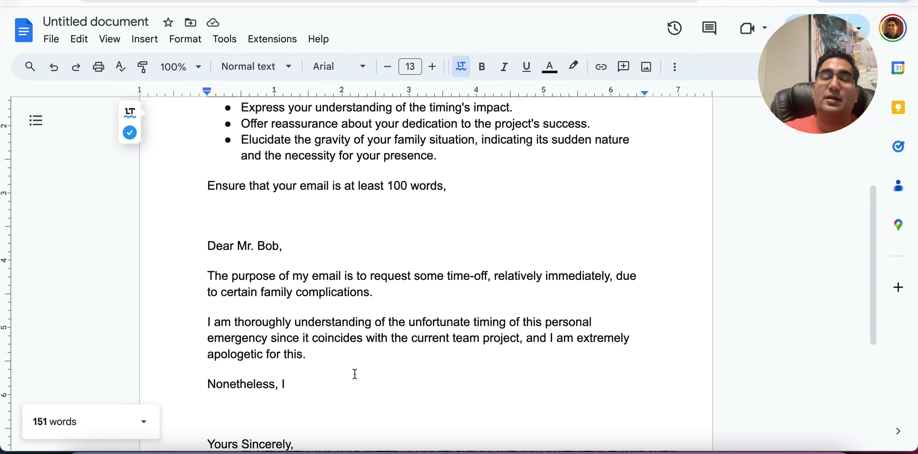
pyautogui.scroll(1, 354, 374)
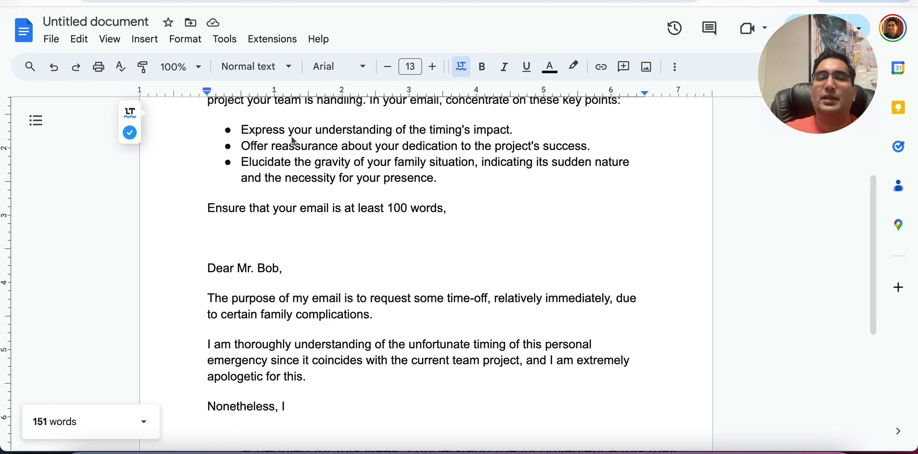
pyautogui.moveTo(282, 146); pyautogui.dragTo(380, 146)
pyautogui.click(328, 402)
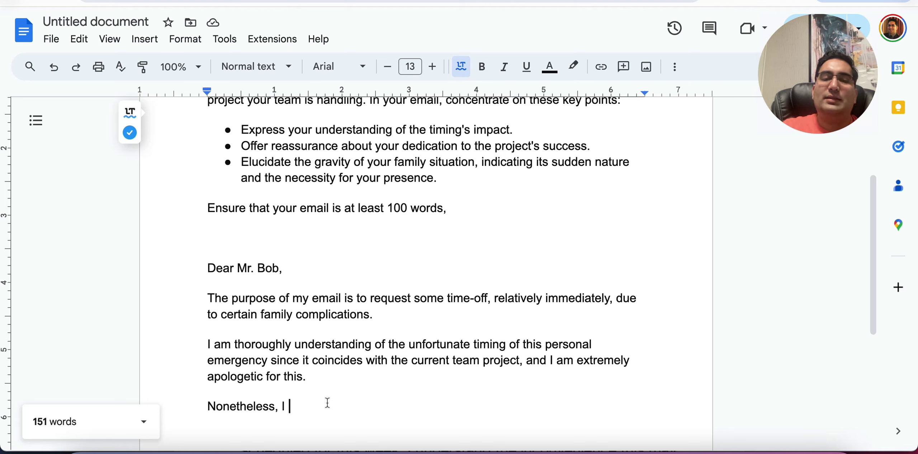
pyautogui.write('will ret')
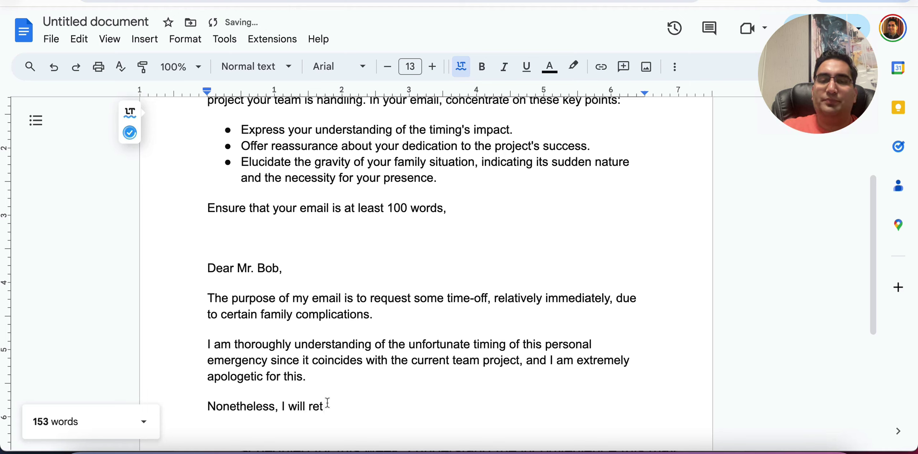
pyautogui.press('BackSpace')
pyautogui.press('BackSpace')
pyautogui.press('BackSpace')
pyautogui.press('BackSpace')
pyautogui.press('BackSpace')
pyautogui.press('BackSpace')
pyautogui.press('BackSpace')
pyautogui.press('BackSpace')
pyautogui.press('BackSpace')
# Continue the third paragraph's opening sentence with "my return should be no longer than a week.".
pyautogui.write('my r')
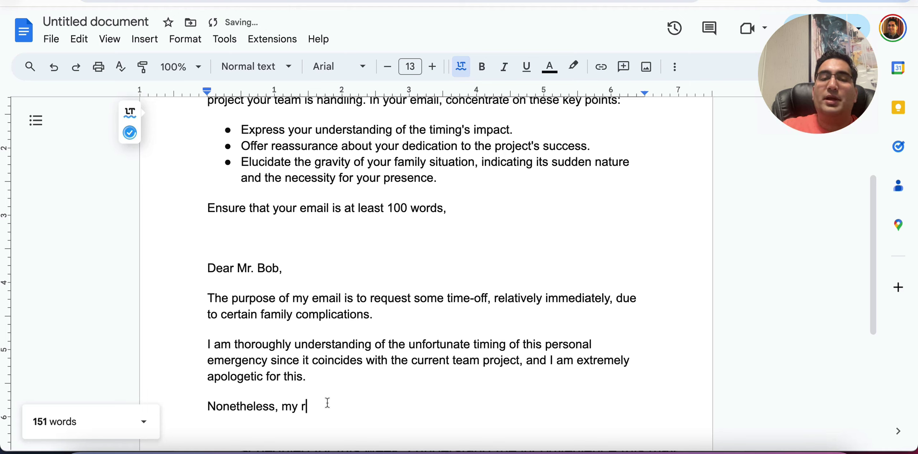
pyautogui.write('eturn should be l')
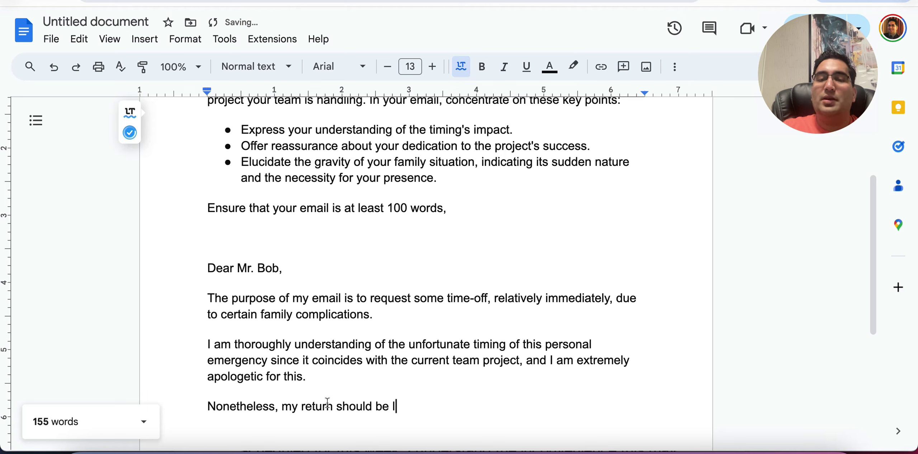
pyautogui.press('BackSpace')
pyautogui.write('no long')
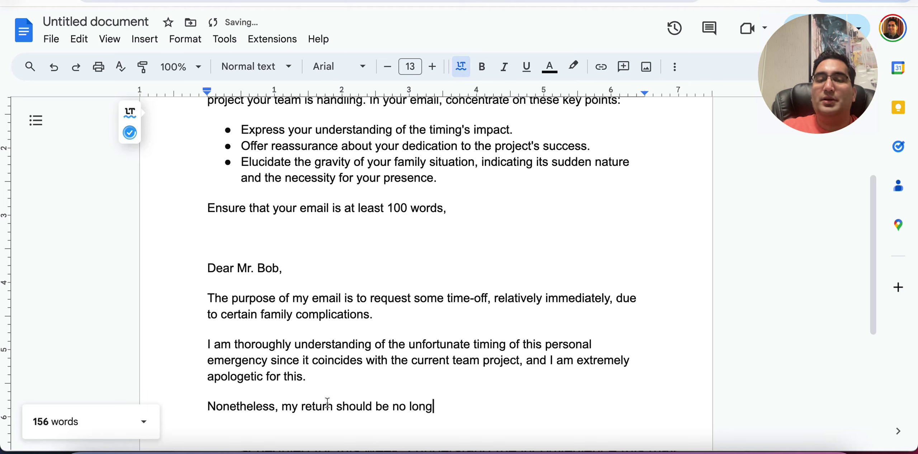
pyautogui.write('er than a week')
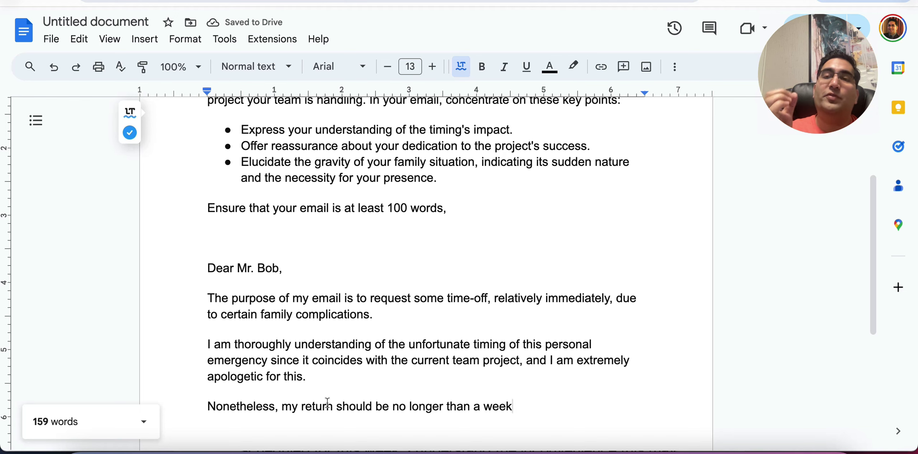
pyautogui.write(' I')
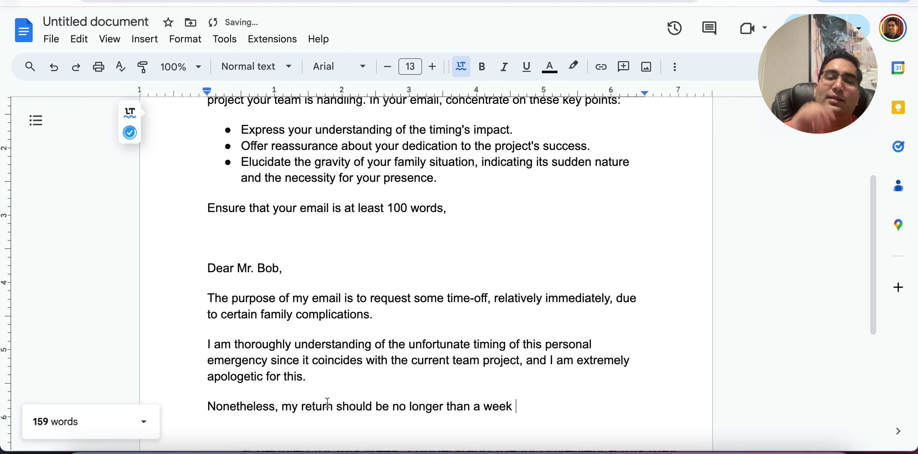
pyautogui.scroll(-2, 321, 398)
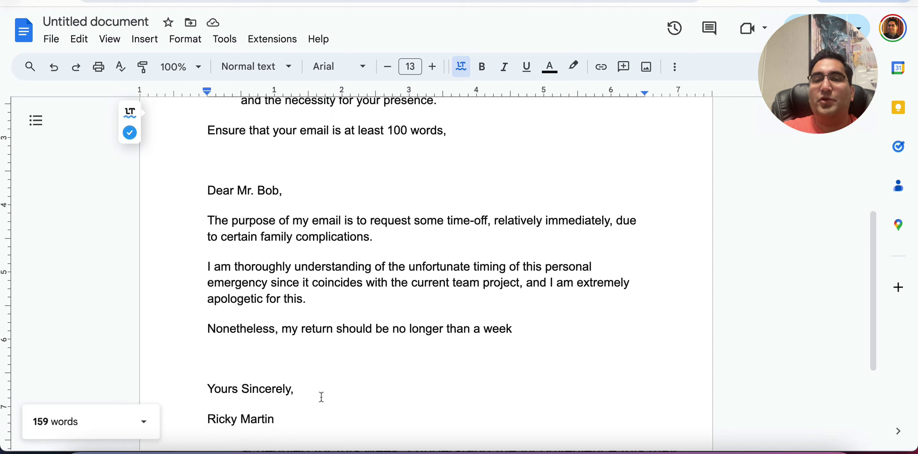
pyautogui.press('BackSpace')
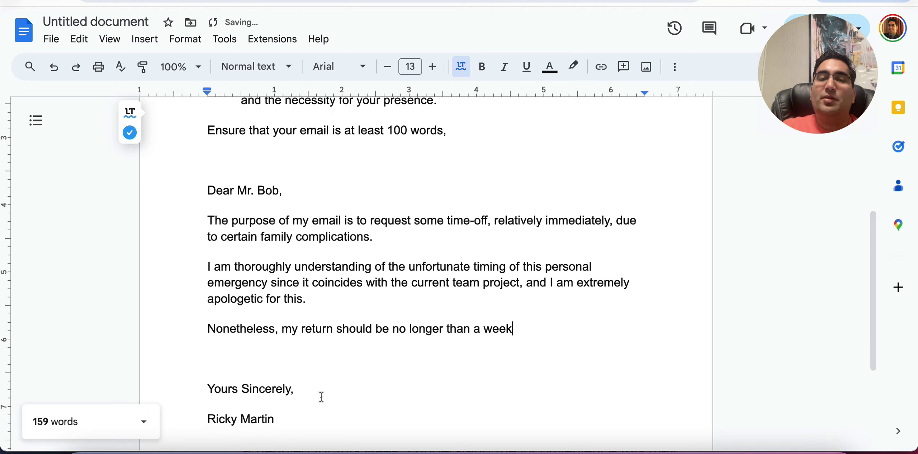
pyautogui.write('.')
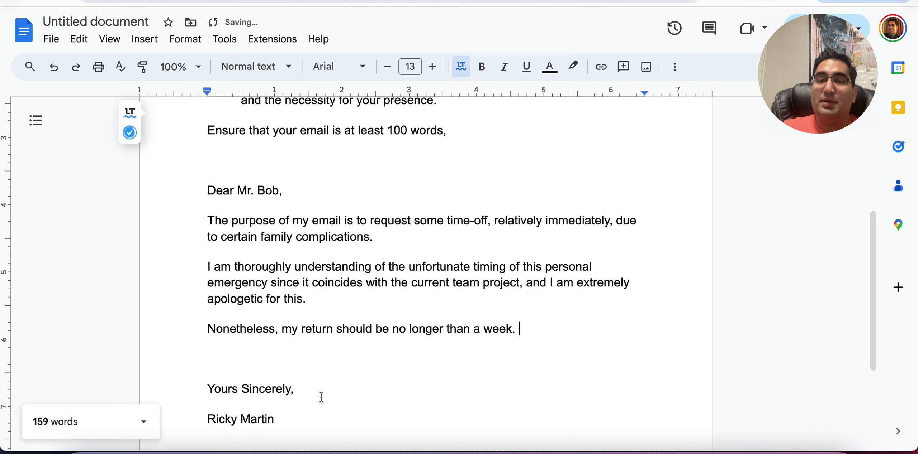
# Add "This will be short as I understand the gravity of the project's success" to the third paragraph, checking the wording against the key points.
pyautogui.moveTo(328, 299); pyautogui.dragTo(188, 267)
pyautogui.click(519, 328)
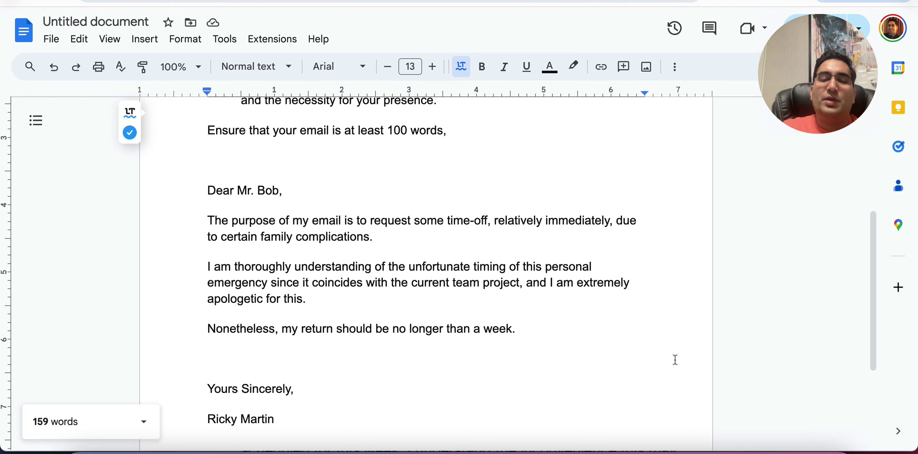
pyautogui.scroll(1, 675, 360)
pyautogui.write('This will be ')
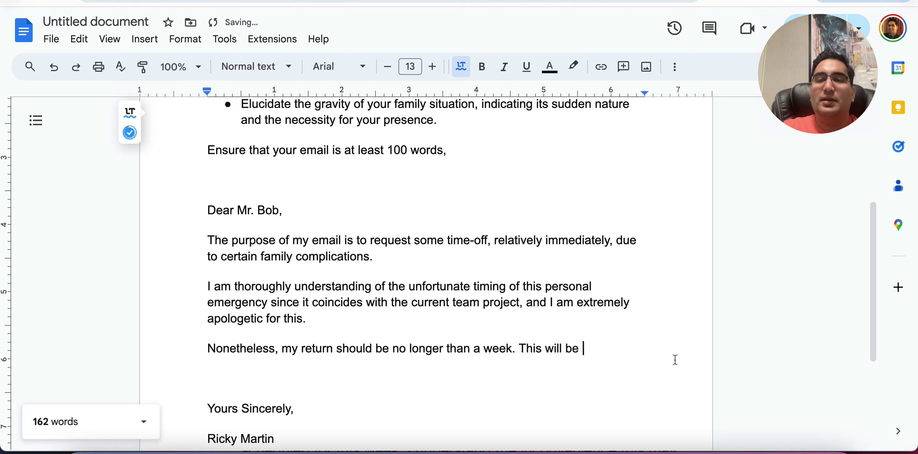
pyautogui.write('short as I understand the gravi')
pyautogui.scroll(2, 675, 361)
pyautogui.write('ty of the pr')
pyautogui.press('BackSpace')
pyautogui.press('BackSpace')
pyautogui.press('BackSpace')
pyautogui.press('BackSpace')
pyautogui.press('BackSpace')
pyautogui.write("he project's success")
pyautogui.moveTo(591, 163); pyautogui.dragTo(493, 163)
pyautogui.scroll(-4, 522, 252)
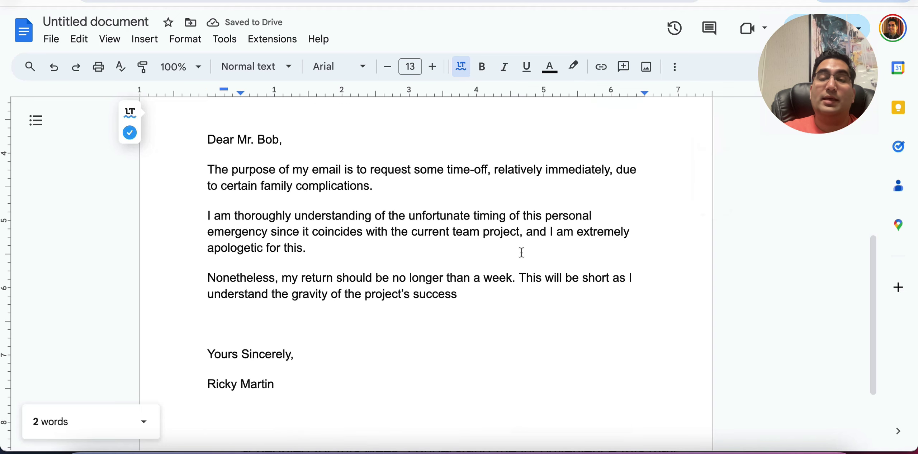
pyautogui.click(501, 303)
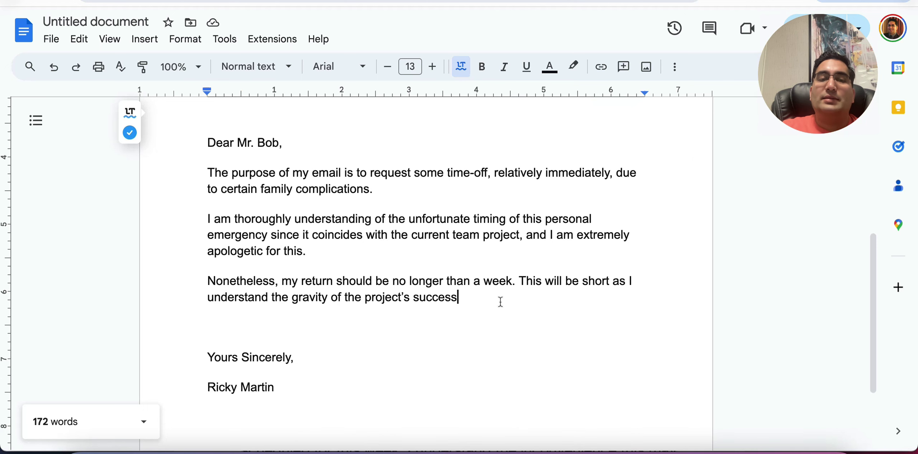
# Finish the third paragraph with "to which I am 100% committed." and recheck the key point about offering reassurance.
pyautogui.write('to which I am 100% committed.')
pyautogui.scroll(4, 425, 310)
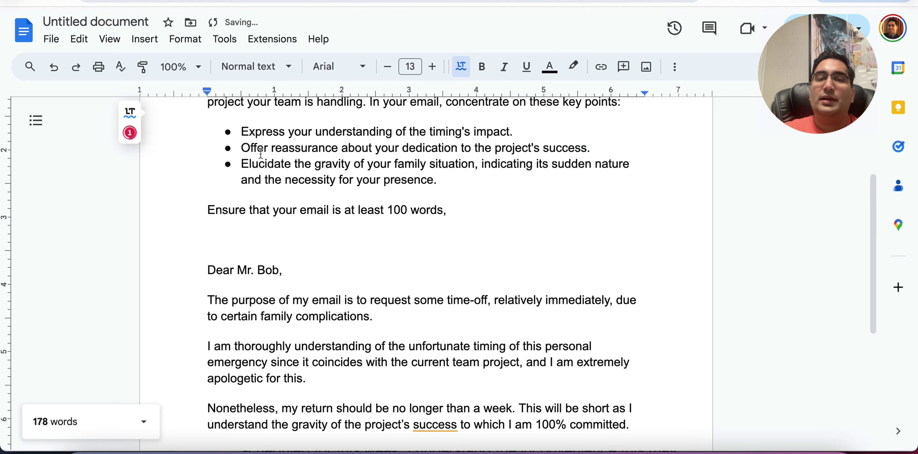
pyautogui.moveTo(253, 149); pyautogui.dragTo(461, 150)
pyautogui.click(394, 150)
pyautogui.click(351, 147)
pyautogui.moveTo(350, 148); pyautogui.dragTo(271, 148)
# Insert "I assure you that" after "Nonetheless," in the third paragraph.
pyautogui.scroll(-3, 400, 333)
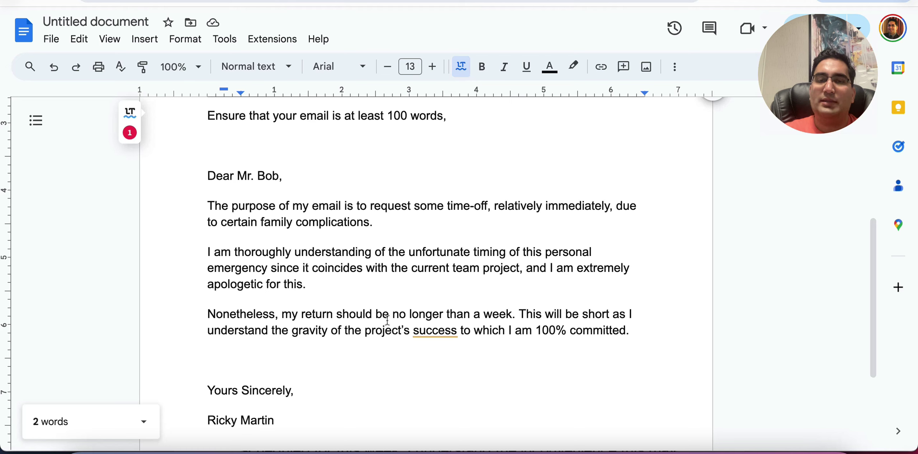
pyautogui.click(284, 316)
pyautogui.write('I assure t')
pyautogui.press('BackSpace')
pyautogui.write('you that')
pyautogui.scroll(-2, 377, 365)
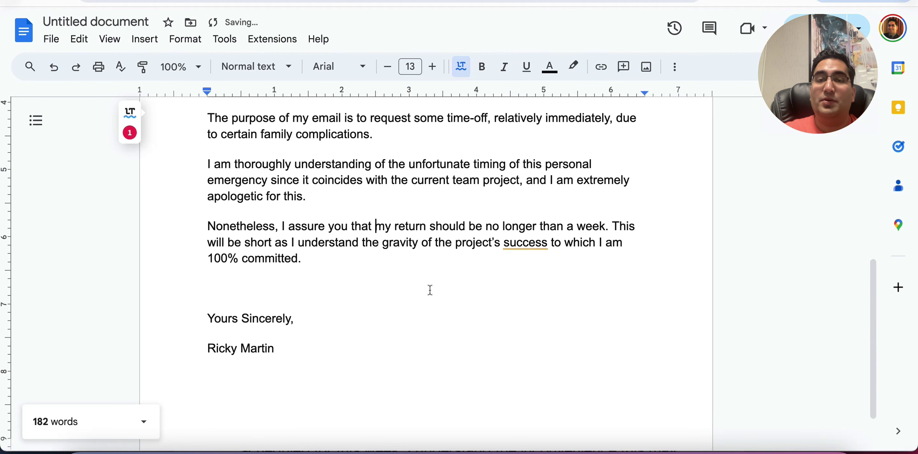
# Replace "should" with "will" in the third paragraph's first sentence and view the grammar suggestion on "success".
pyautogui.click(445, 229)
pyautogui.write('w')
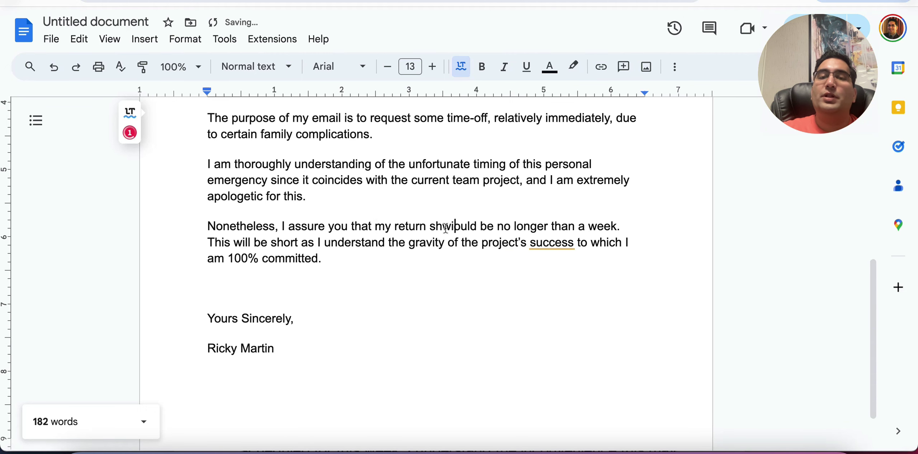
pyautogui.doubleClick(445, 229)
pyautogui.write('willl')
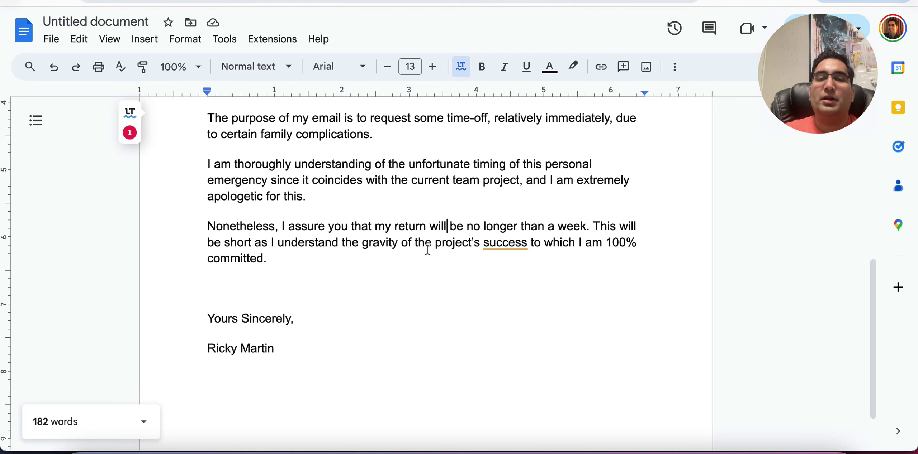
pyautogui.click(498, 246)
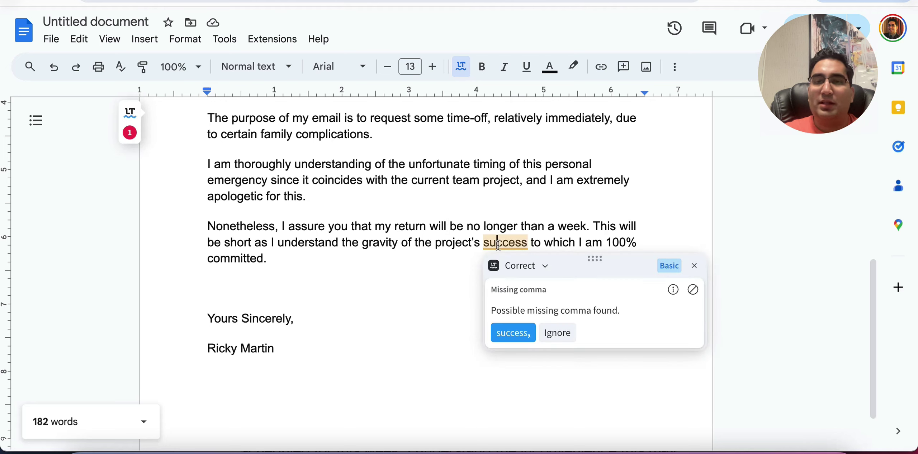
pyautogui.click(427, 257)
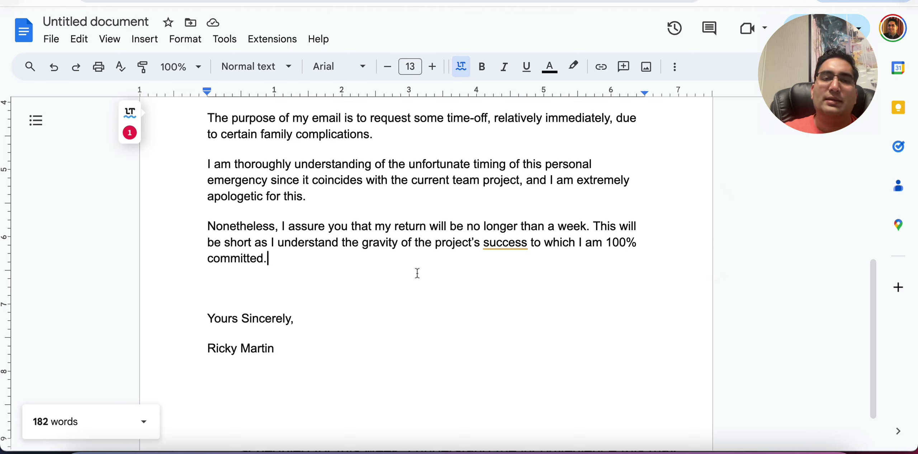
# Add blank lines below the third paragraph and recheck the key point about dedication to the project's success.
pyautogui.press('Return')
pyautogui.press('Return')
pyautogui.press('Return')
pyautogui.press('Return')
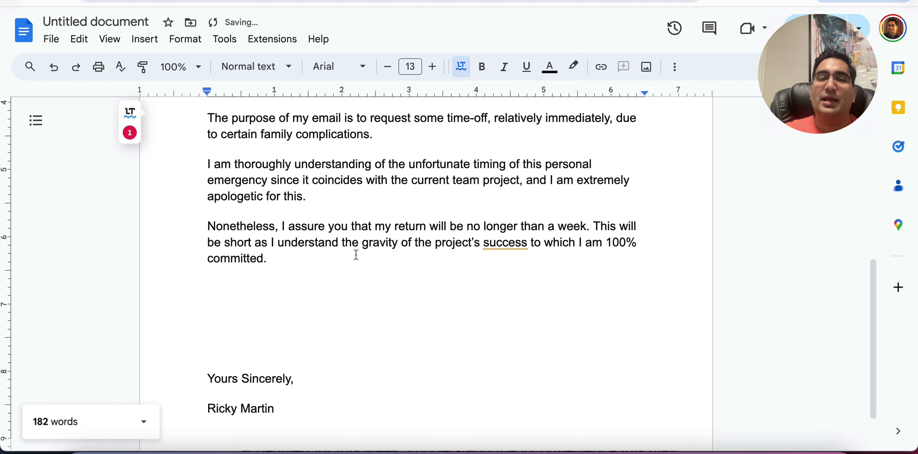
pyautogui.scroll(4, 355, 258)
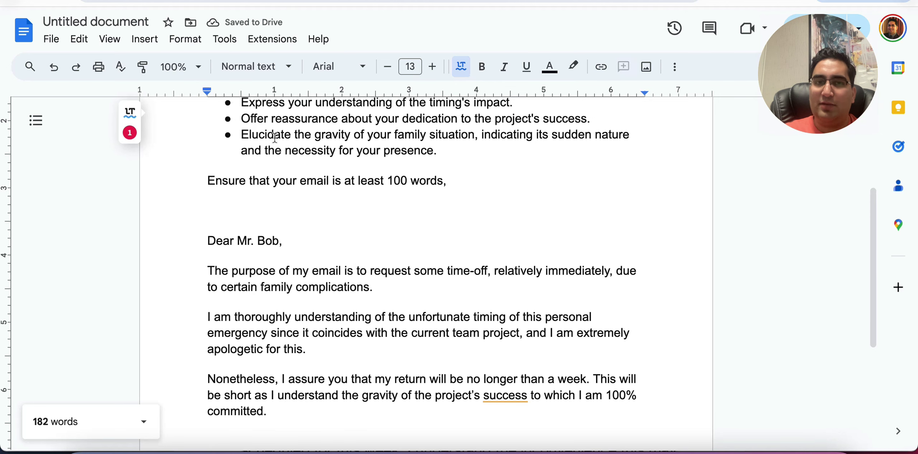
pyautogui.doubleClick(297, 119)
pyautogui.doubleClick(435, 120)
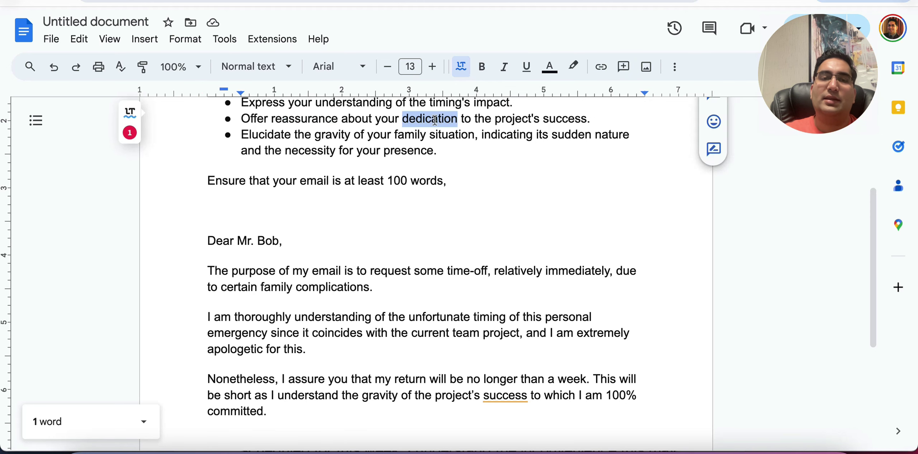
# Check the word count of the email alone, from the greeting through the signature.
pyautogui.click(190, 240)
pyautogui.scroll(-6, 242, 262)
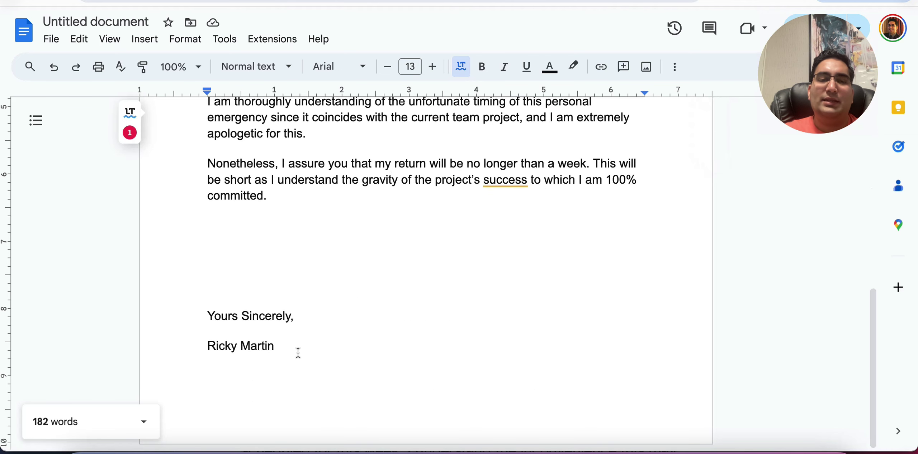
pyautogui.keyDown('shift'); pyautogui.click(297, 352); pyautogui.keyUp('shift')
pyautogui.scroll(3, 379, 358)
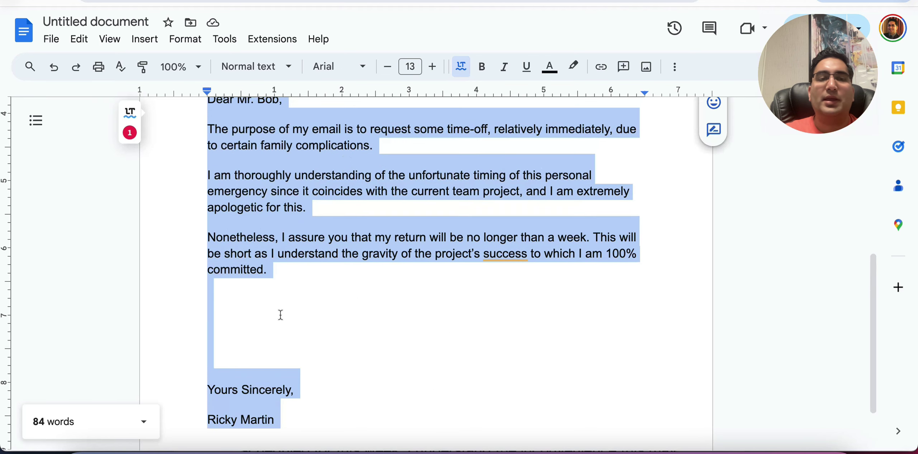
# Reread the key point on the family situation's gravity and start a fourth paragraph with "Surely, you".
pyautogui.click(256, 301)
pyautogui.scroll(7, 263, 301)
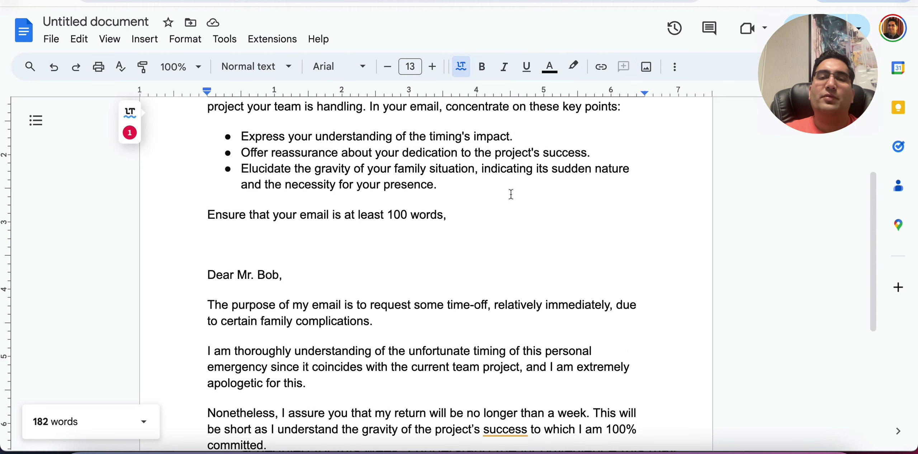
pyautogui.scroll(-2, 510, 195)
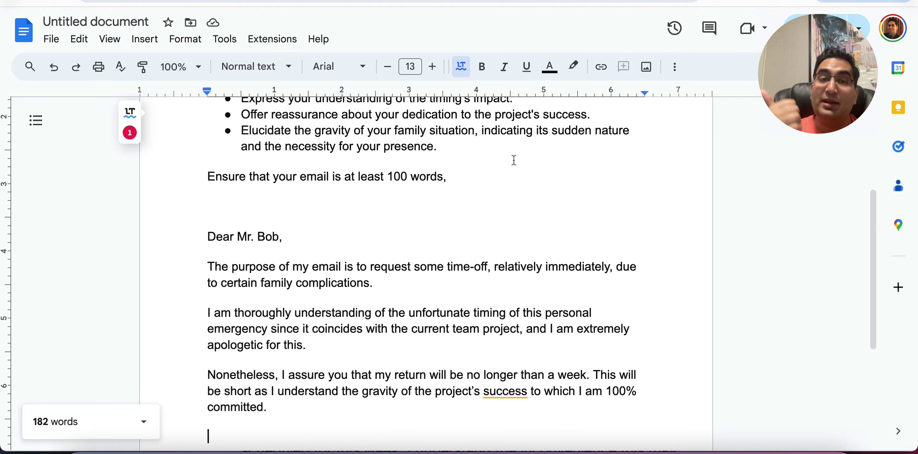
pyautogui.scroll(-4, 419, 222)
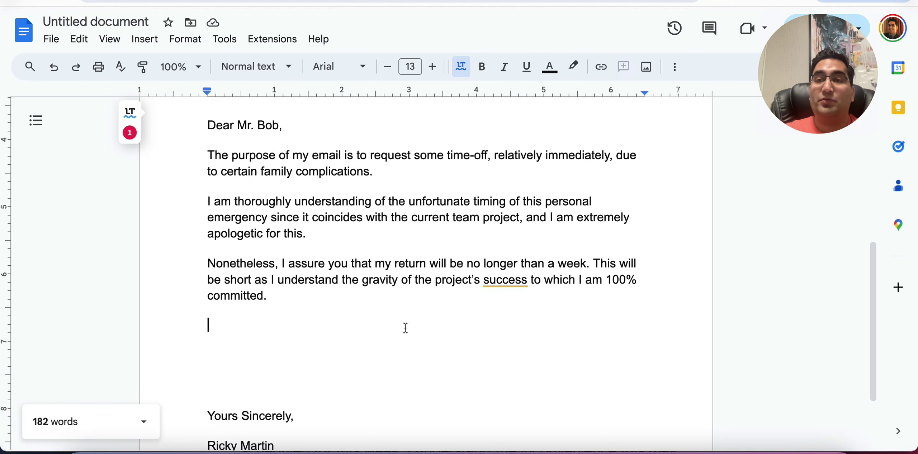
pyautogui.scroll(2, 405, 328)
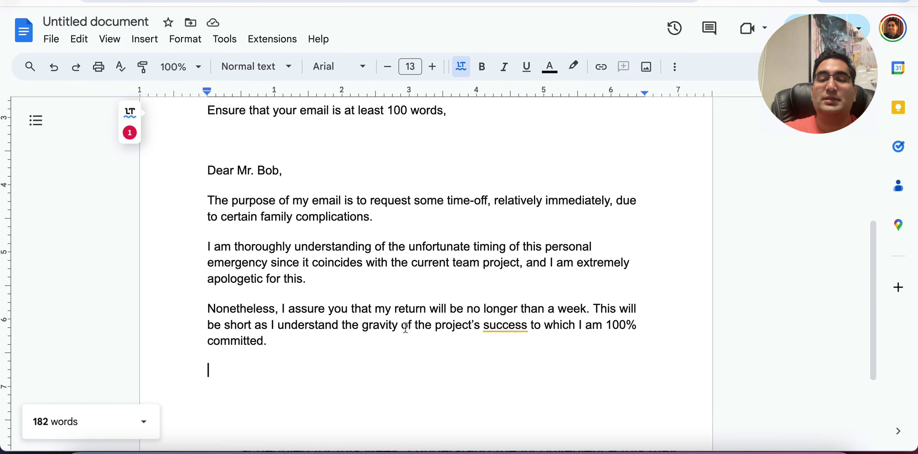
pyautogui.scroll(-1, 405, 328)
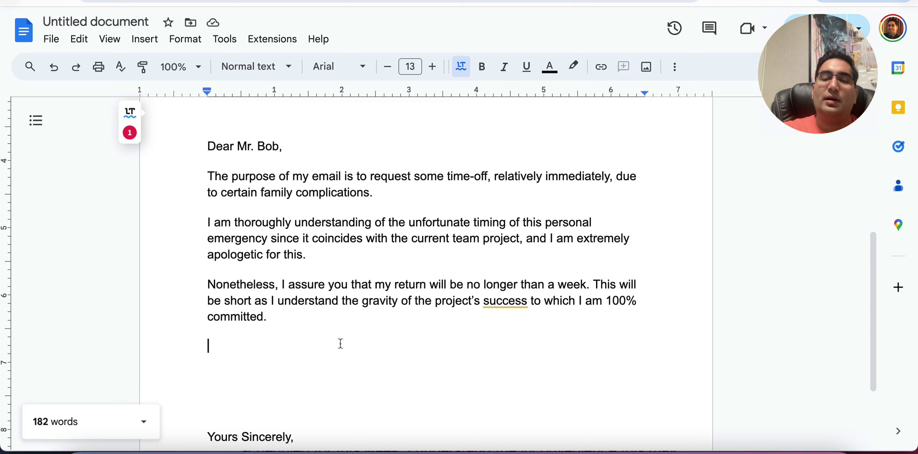
pyautogui.write('Surely, ')
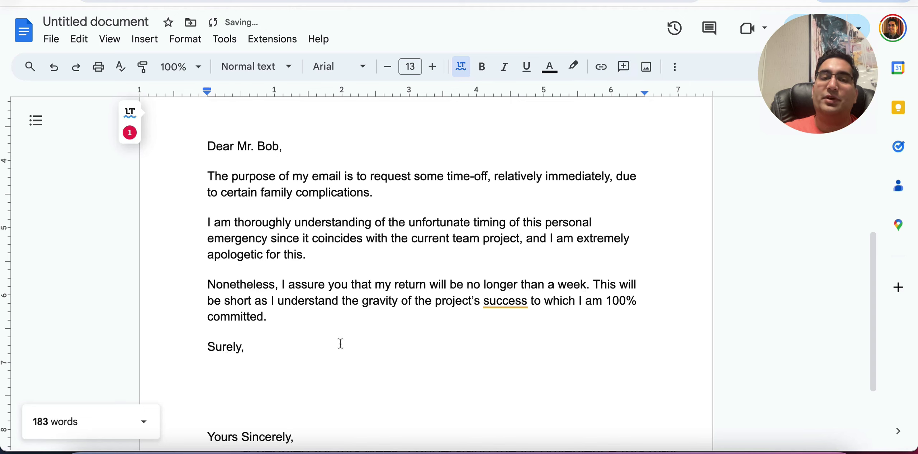
pyautogui.write('you wil')
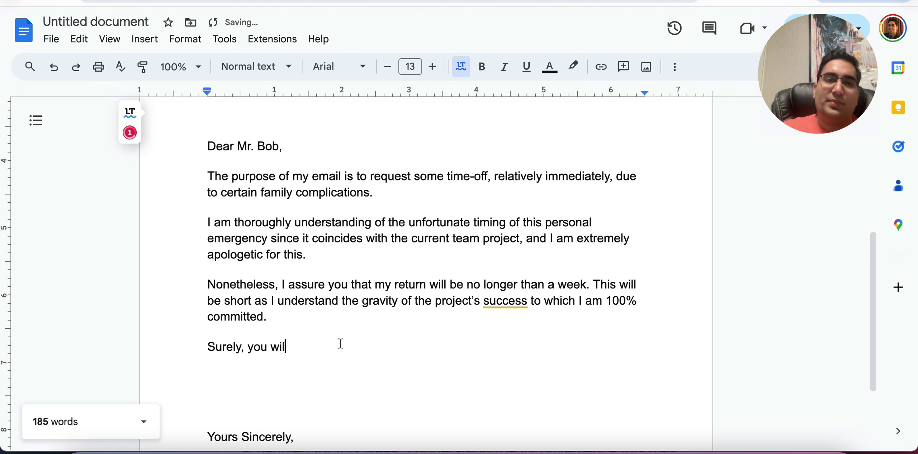
# Continue the fourth paragraph after "Surely, you" with "can grasp the seriousness of a family emergency", replacing the unfinished word there.
pyautogui.scroll(3, 340, 344)
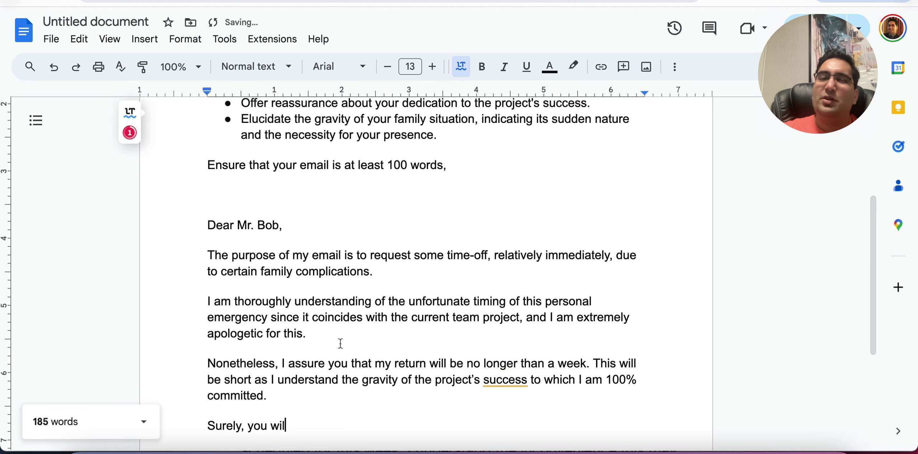
pyautogui.scroll(-1, 417, 173)
pyautogui.scroll(2, 417, 173)
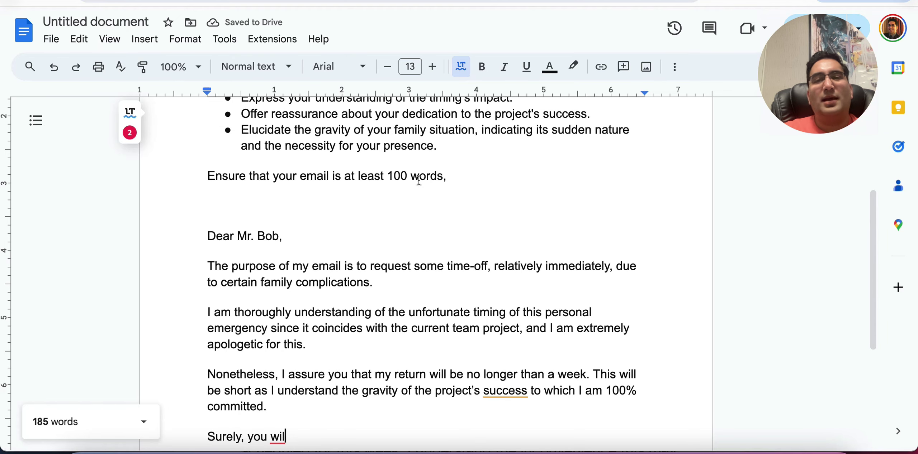
pyautogui.scroll(-1, 430, 224)
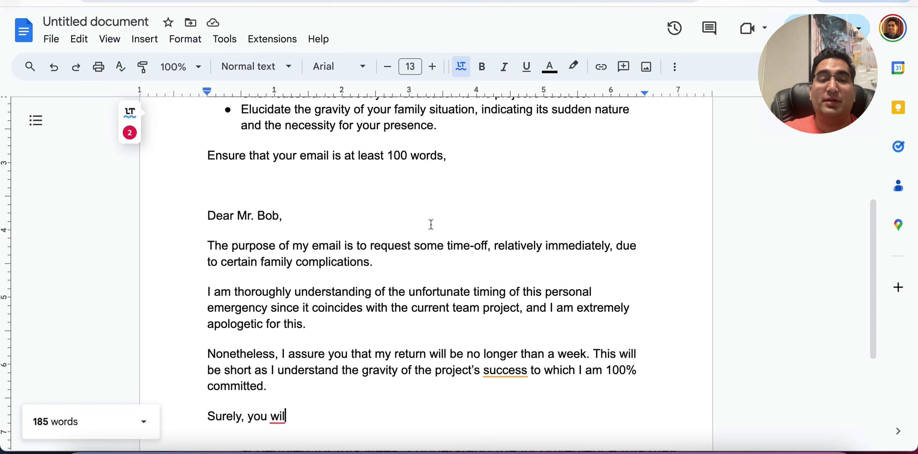
pyautogui.press('BackSpace')
pyautogui.press('BackSpace')
pyautogui.press('BackSpace')
pyautogui.write('can')
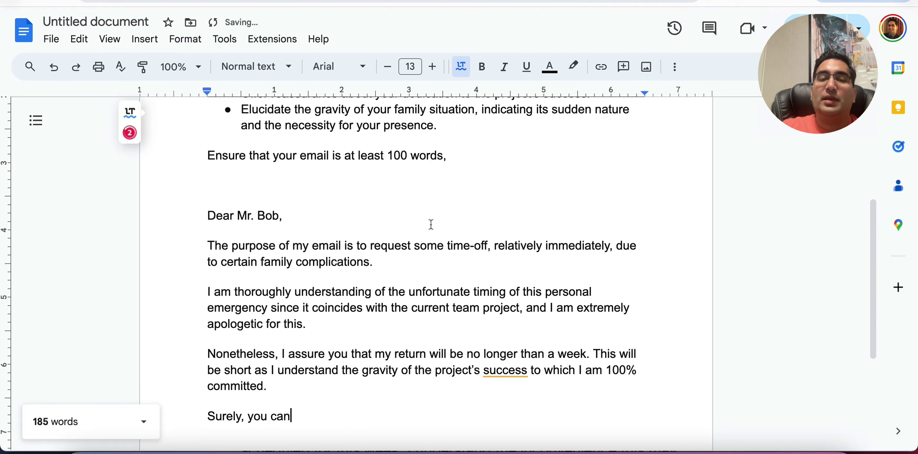
pyautogui.write(' grasp the seriousn')
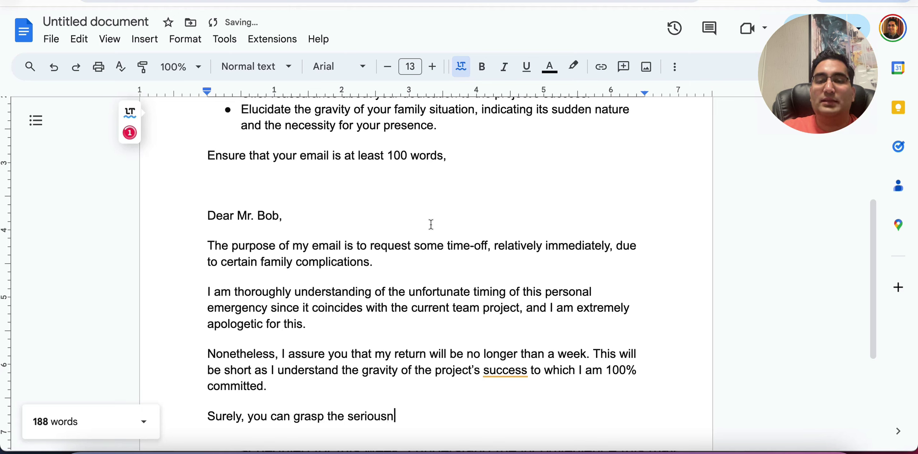
pyautogui.write('ess of a family')
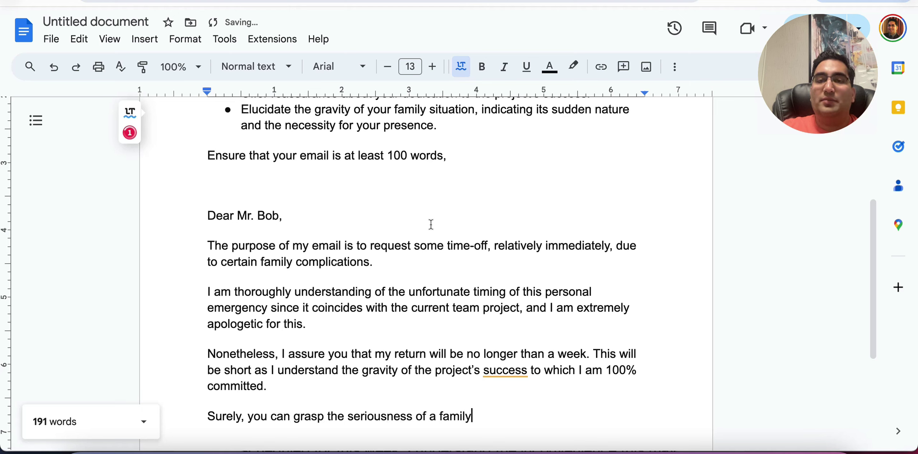
pyautogui.write(' emergency ')
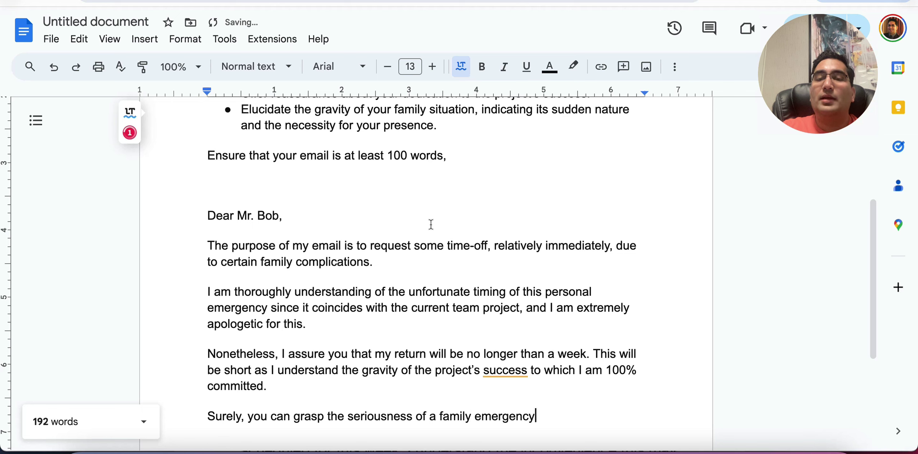
# Complete the fourth paragraph's sentence with "which is why my presence there is direly needed.".
pyautogui.write('which i')
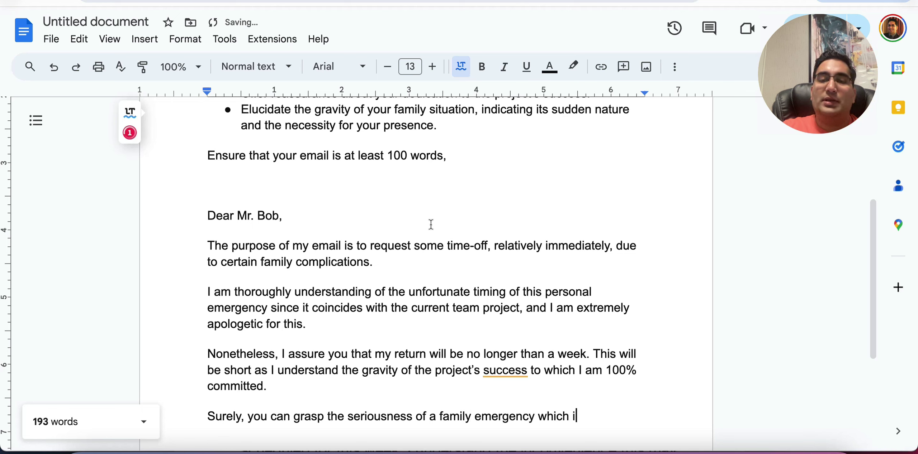
pyautogui.write('s why my pers')
pyautogui.press('BackSpace')
pyautogui.press('BackSpace')
pyautogui.press('BackSpace')
pyautogui.write('resence ')
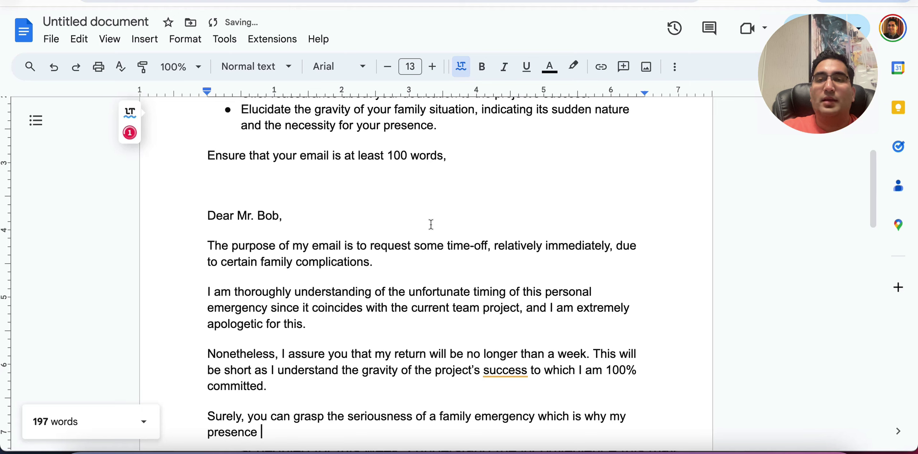
pyautogui.write('there is ')
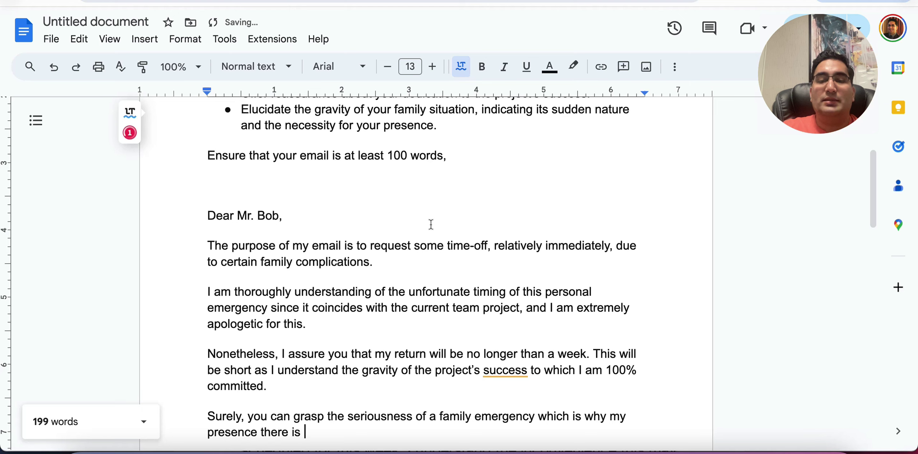
pyautogui.write('direly needed.')
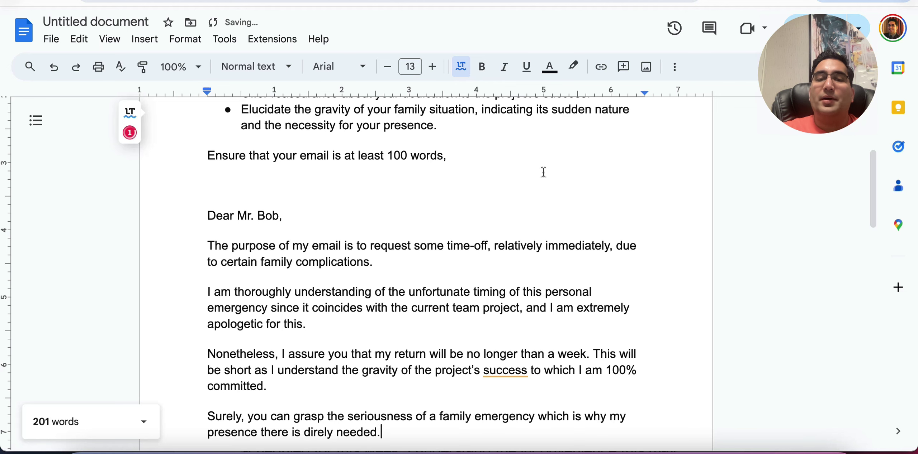
# Extend the fourth paragraph's sentence with ", especially given the sudden nature." in place of its full stop, and review the added phrase.
pyautogui.scroll(-2, 543, 173)
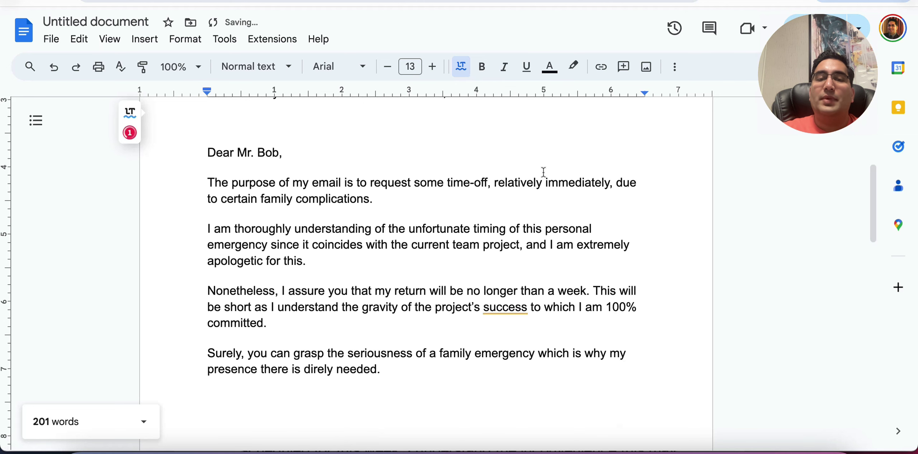
pyautogui.press('BackSpace')
pyautogui.write(', espe')
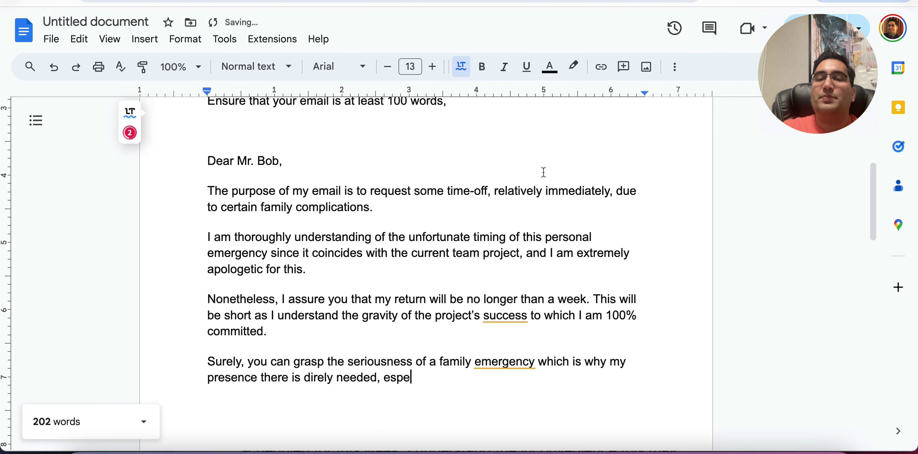
pyautogui.write('cially given the sud')
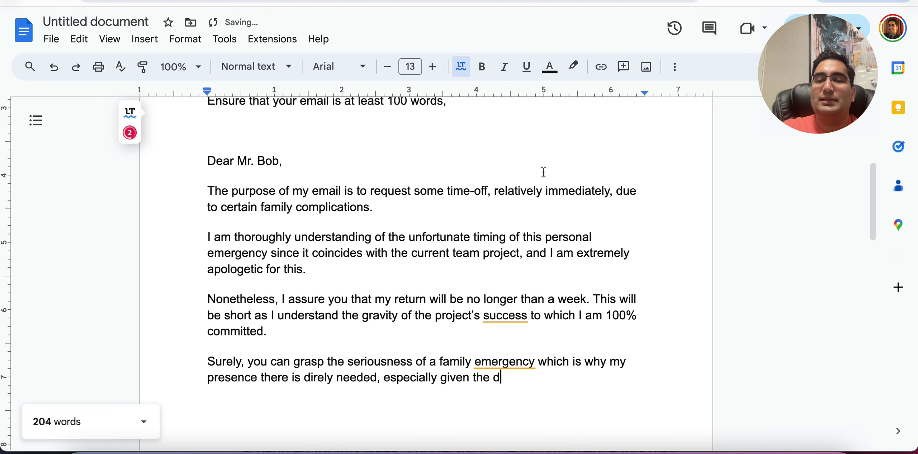
pyautogui.press('BackSpace')
pyautogui.write('sudden n')
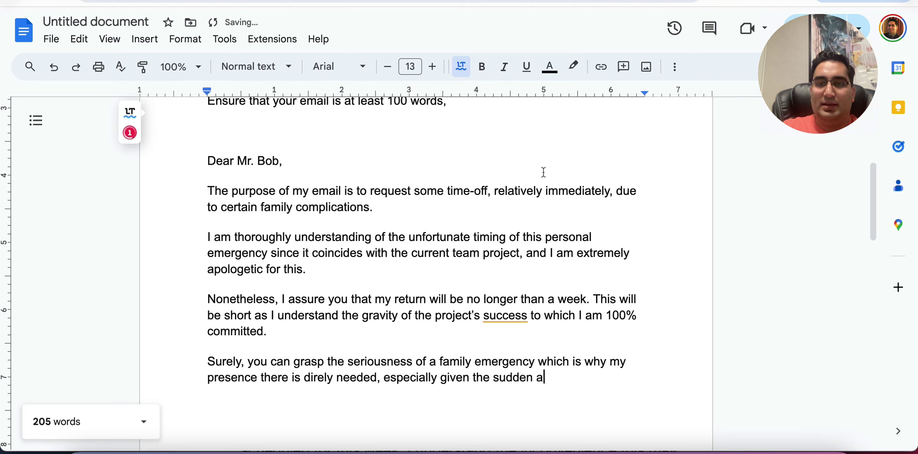
pyautogui.write('a')
pyautogui.press('BackSpace')
pyautogui.write('nautt')
pyautogui.press('BackSpace')
pyautogui.press('BackSpace')
pyautogui.press('BackSpace')
pyautogui.write('ture.')
pyautogui.moveTo(582, 376); pyautogui.dragTo(381, 378)
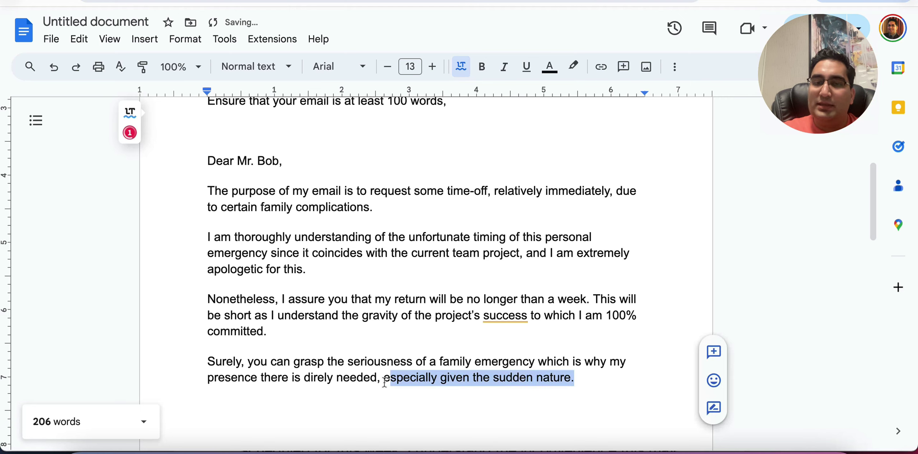
# Compare the fourth paragraph with the third key point and check the word count of the email so far.
pyautogui.scroll(3, 537, 197)
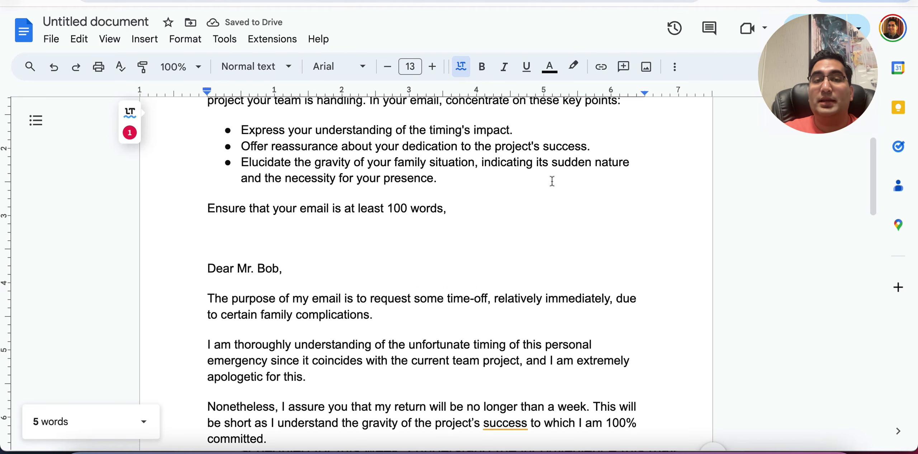
pyautogui.scroll(-5, 552, 181)
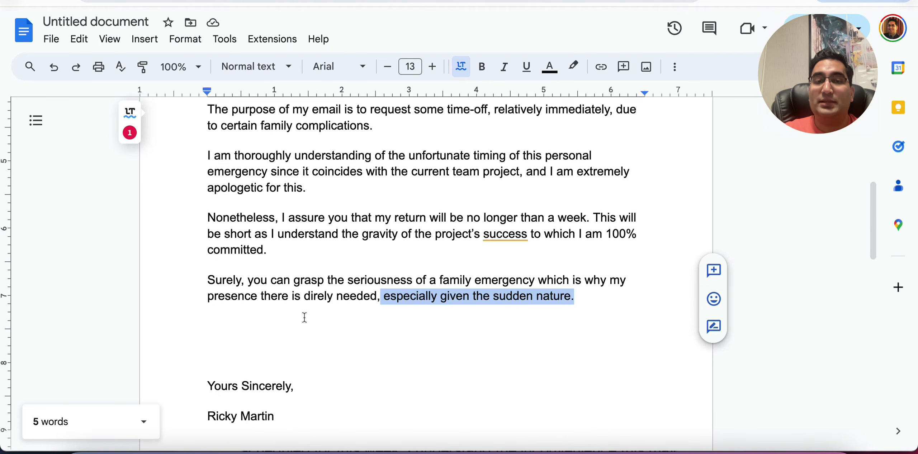
pyautogui.moveTo(370, 296); pyautogui.dragTo(217, 298)
pyautogui.click(645, 310)
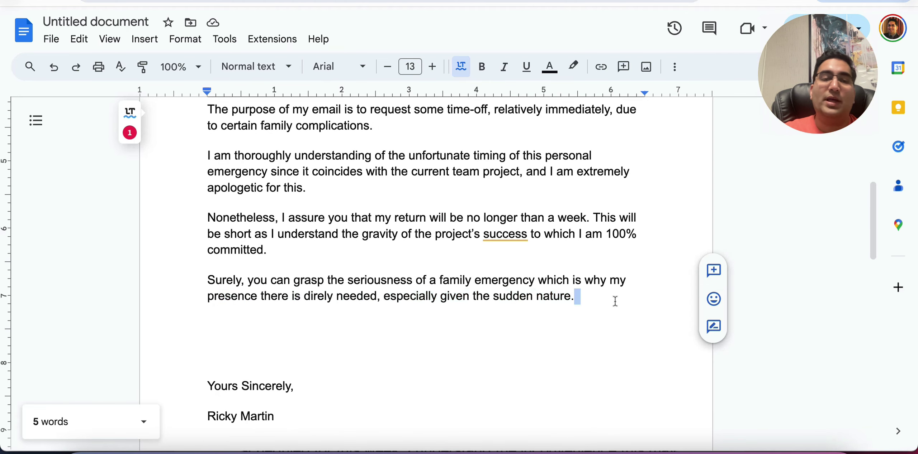
pyautogui.click(332, 414)
pyautogui.scroll(3, 332, 414)
pyautogui.keyDown('shift'); pyautogui.click(202, 168); pyautogui.keyUp('shift')
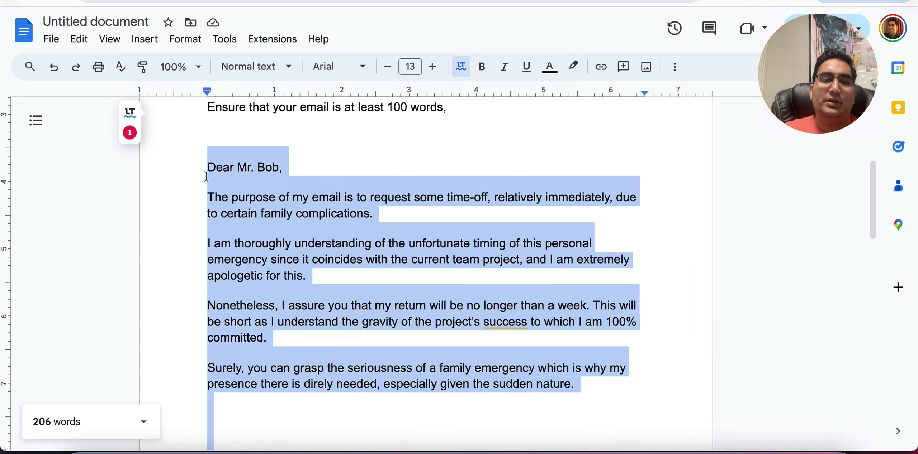
# Add the closing line "Hoping for your positive response." below the fourth paragraph.
pyautogui.scroll(-3, 321, 313)
pyautogui.click(314, 310)
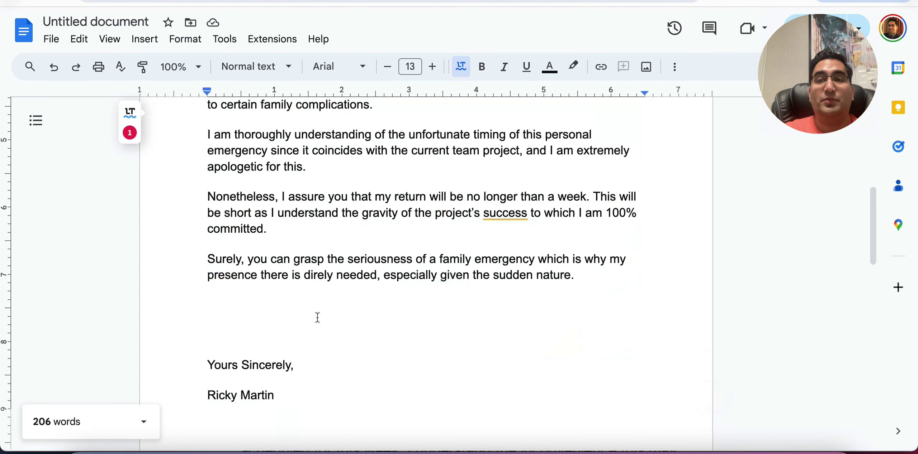
pyautogui.write('Hopi')
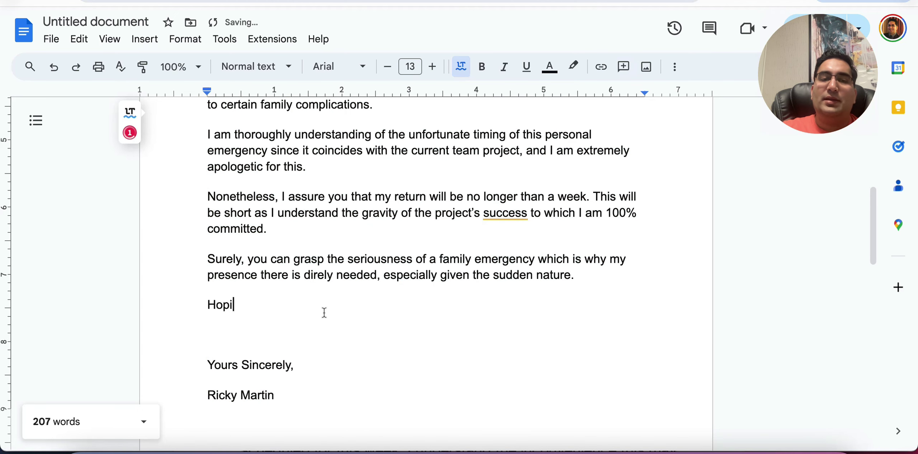
pyautogui.write('ng for your positi')
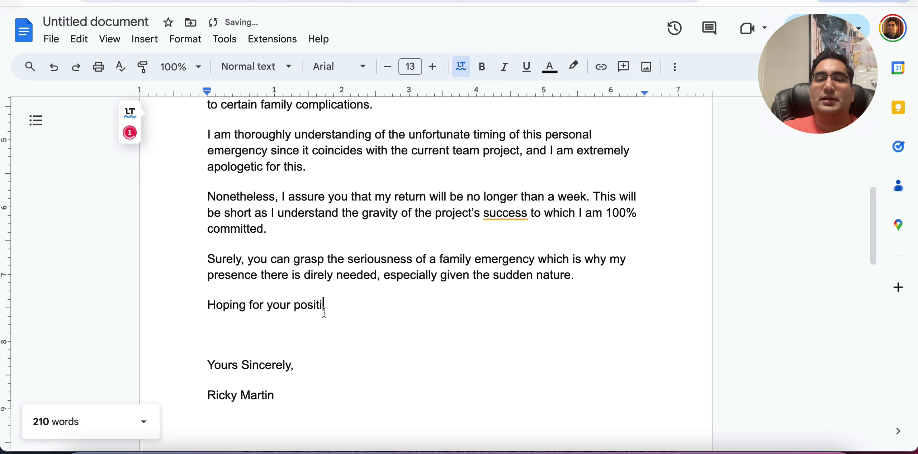
pyautogui.write('ve response.')
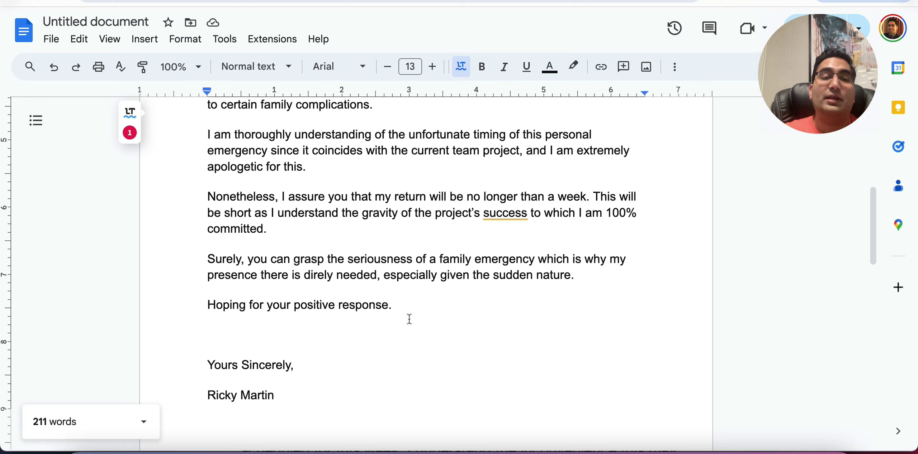
# Replace the closing line with the full sentence "I will be hoping for a positive response from you end.".
pyautogui.tripleClick(202, 305)
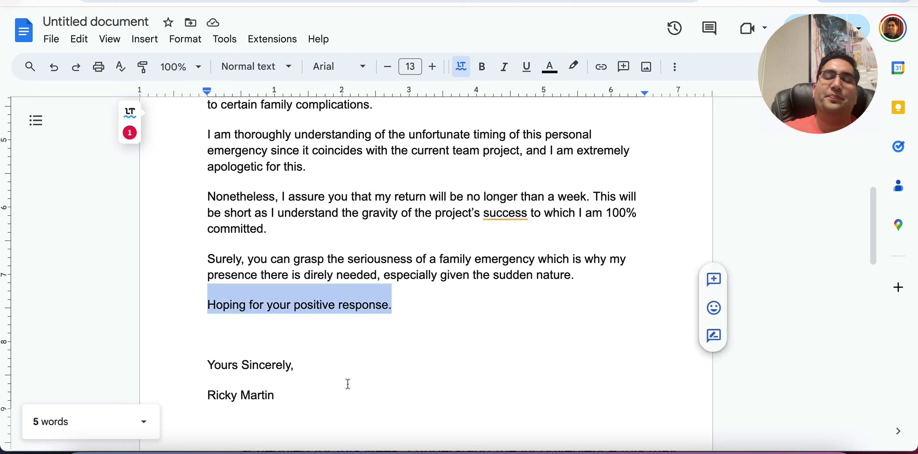
pyautogui.moveTo(414, 313); pyautogui.dragTo(153, 314)
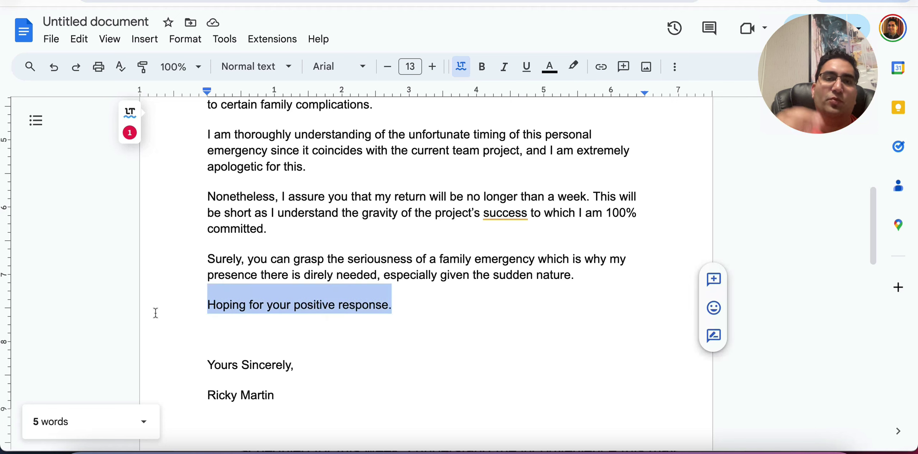
pyautogui.write('I ')
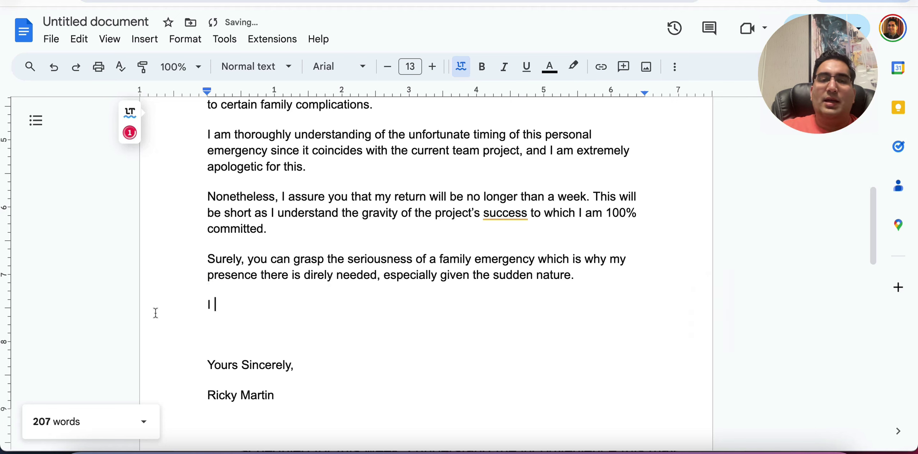
pyautogui.write('will be hoping for a positive response from you end.')
# Remove the extra blank space above the sign-off and correct "you end" to "your end" in the closing sentence.
pyautogui.click(215, 329)
pyautogui.press('Delete')
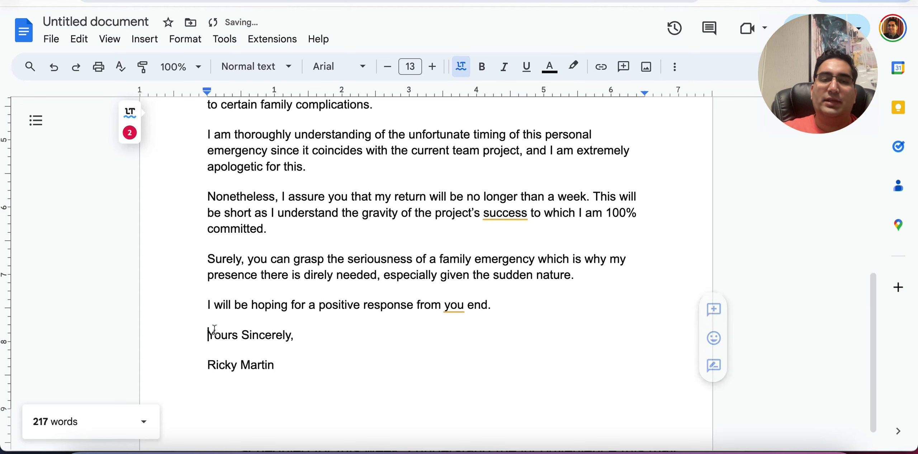
pyautogui.click(464, 305)
pyautogui.write('r')
# Check the word count of the email from greeting to signature and review the second, third and fourth paragraphs.
pyautogui.scroll(1, 412, 412)
pyautogui.scroll(2, 413, 412)
pyautogui.scroll(-1, 413, 413)
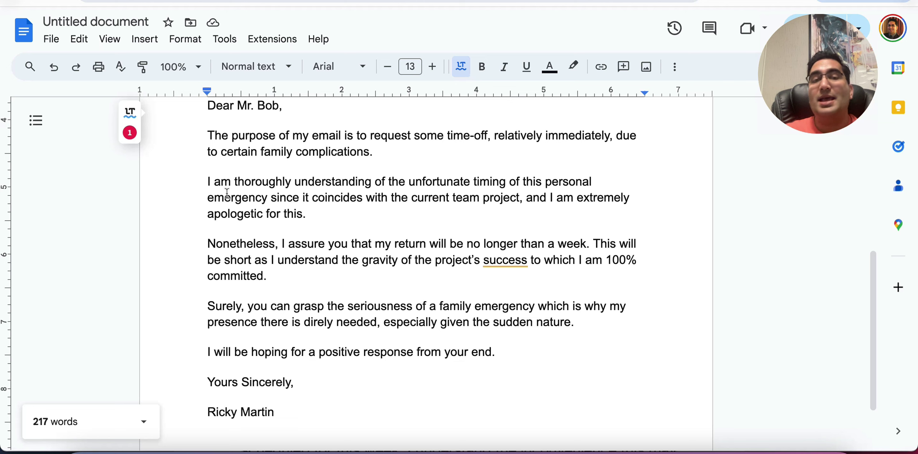
pyautogui.moveTo(199, 108); pyautogui.dragTo(315, 414)
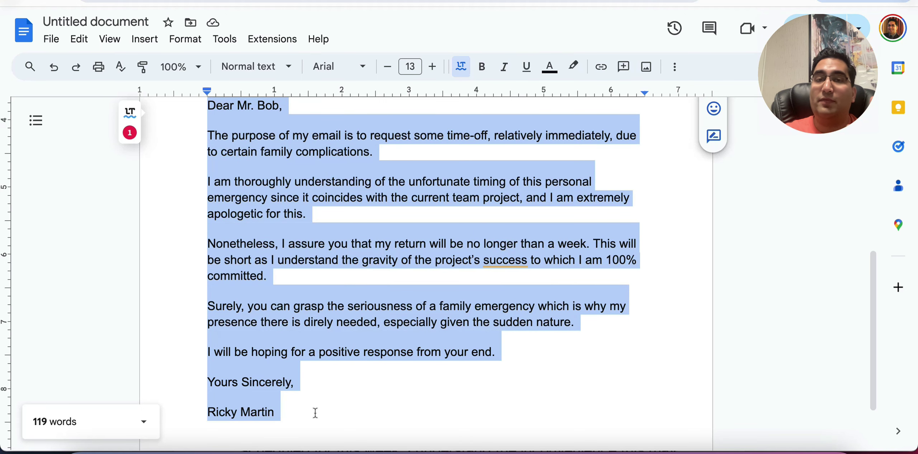
pyautogui.moveTo(207, 183); pyautogui.dragTo(316, 218)
pyautogui.moveTo(204, 247); pyautogui.dragTo(281, 285)
pyautogui.moveTo(194, 311); pyautogui.dragTo(606, 329)
# Reread the third key point, examining its parts on the family situation's gravity, sudden nature and necessity for presence.
pyautogui.scroll(1, 606, 329)
pyautogui.scroll(4, 606, 329)
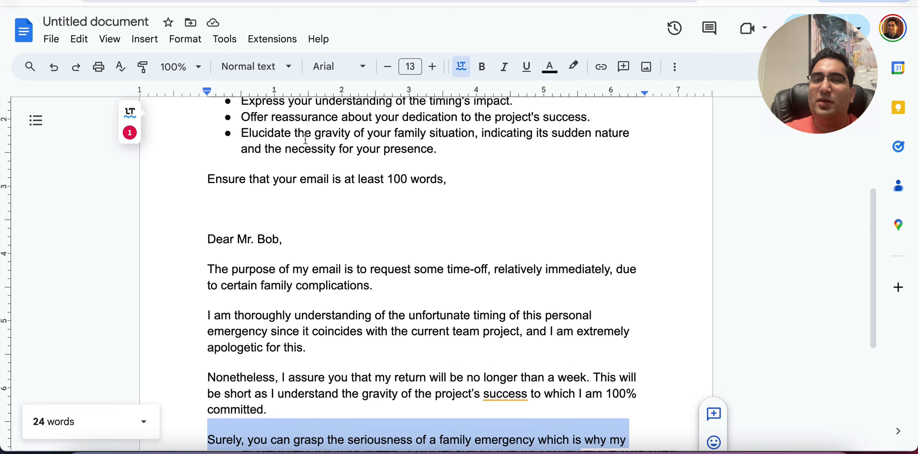
pyautogui.scroll(2, 477, 169)
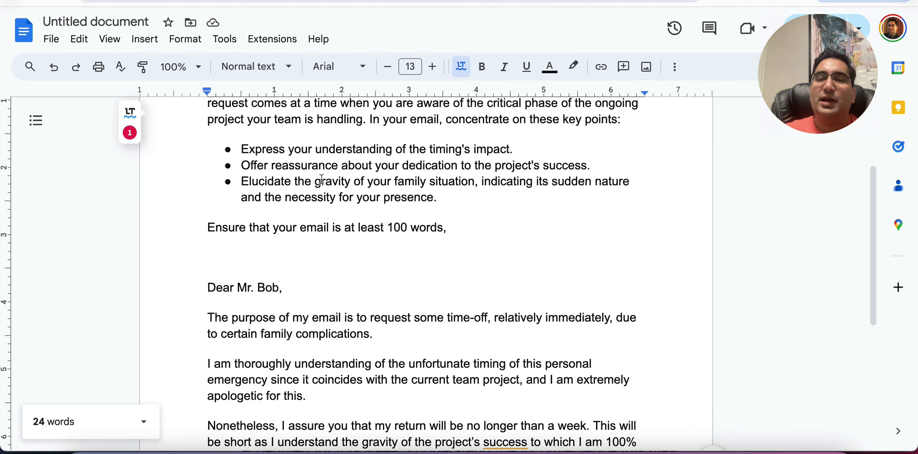
pyautogui.moveTo(315, 182); pyautogui.dragTo(473, 184)
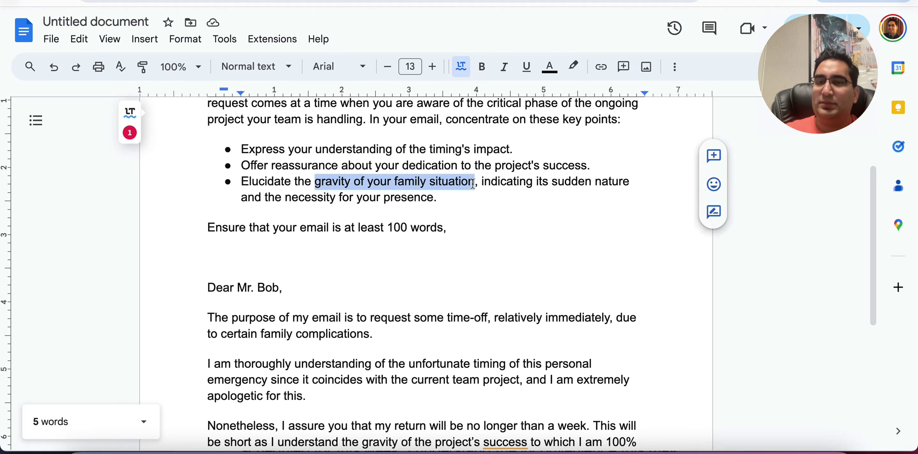
pyautogui.doubleClick(582, 183)
pyautogui.moveTo(287, 197); pyautogui.dragTo(455, 194)
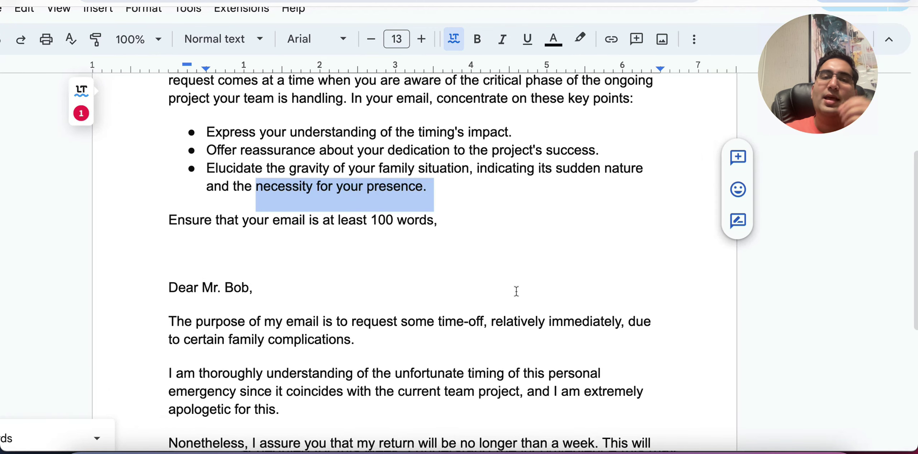
# Compare the finished email with the task prompt and check its word count against the 100-word minimum.
pyautogui.scroll(-1, 516, 291)
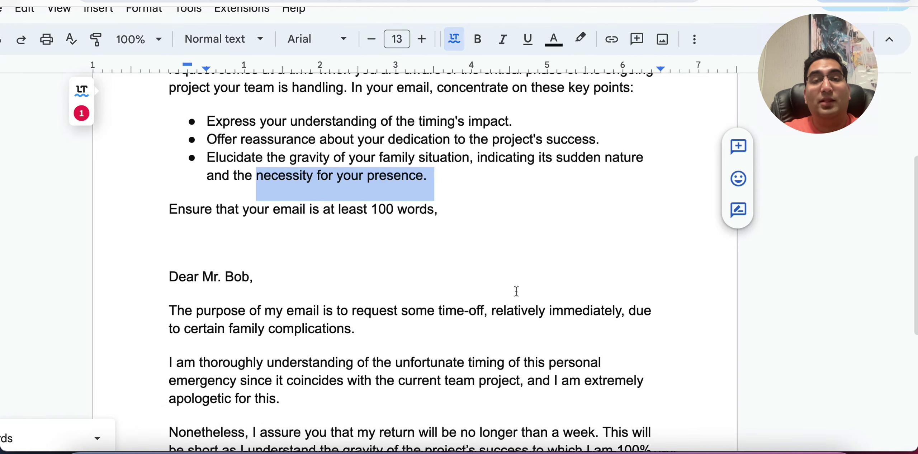
pyautogui.scroll(-4, 517, 291)
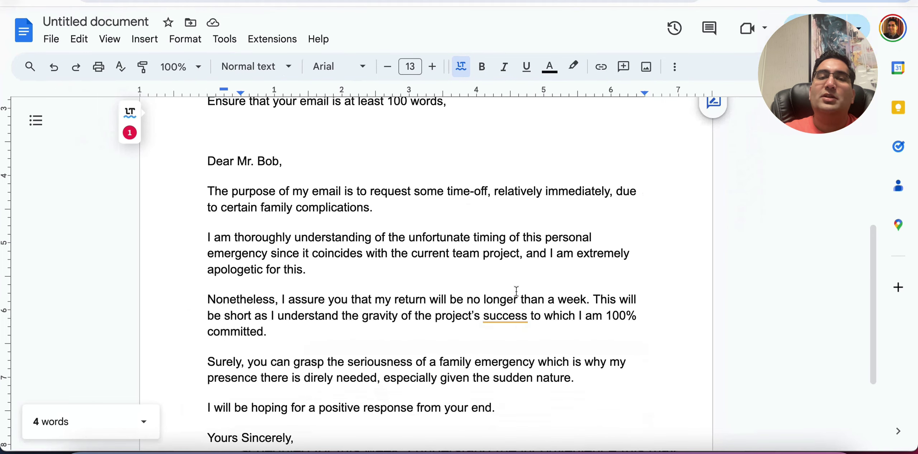
pyautogui.scroll(5, 516, 291)
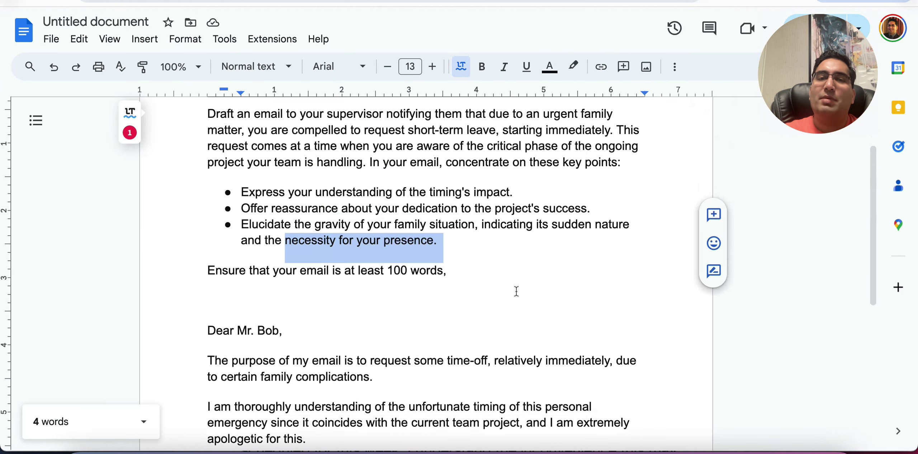
pyautogui.scroll(-6, 516, 291)
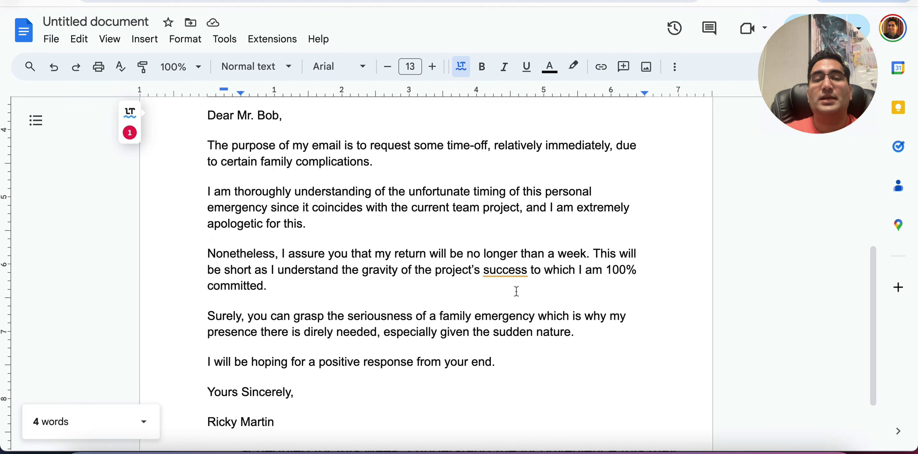
pyautogui.moveTo(204, 114); pyautogui.dragTo(294, 432)
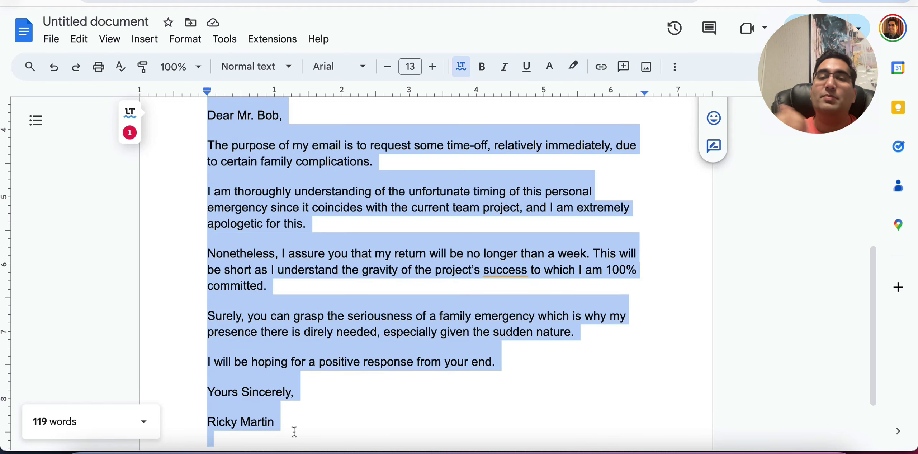
pyautogui.scroll(8, 294, 432)
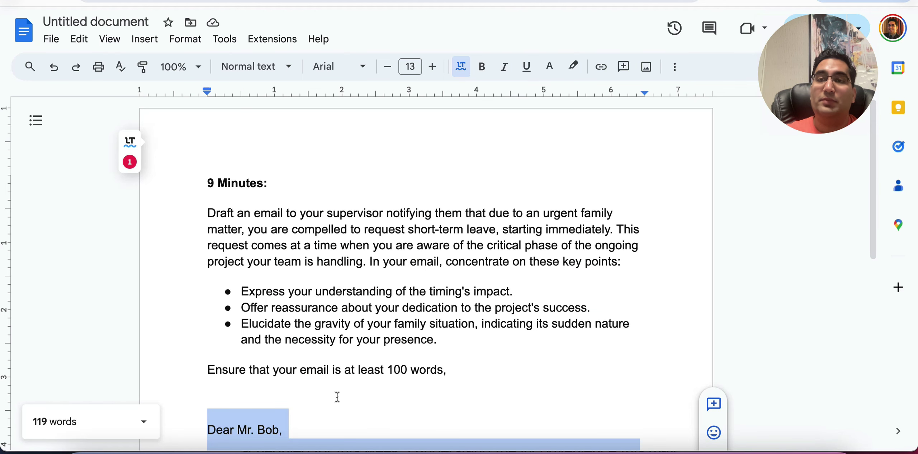
pyautogui.scroll(-7, 421, 341)
pyautogui.scroll(-1, 422, 340)
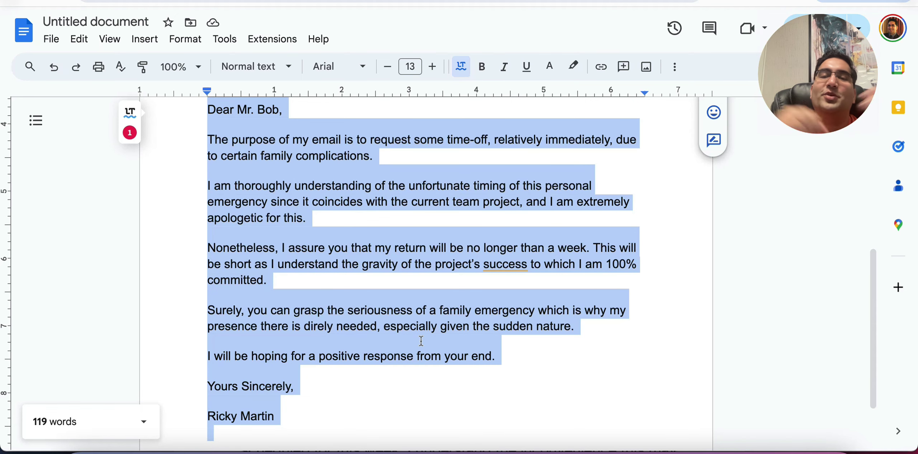
pyautogui.scroll(8, 421, 340)
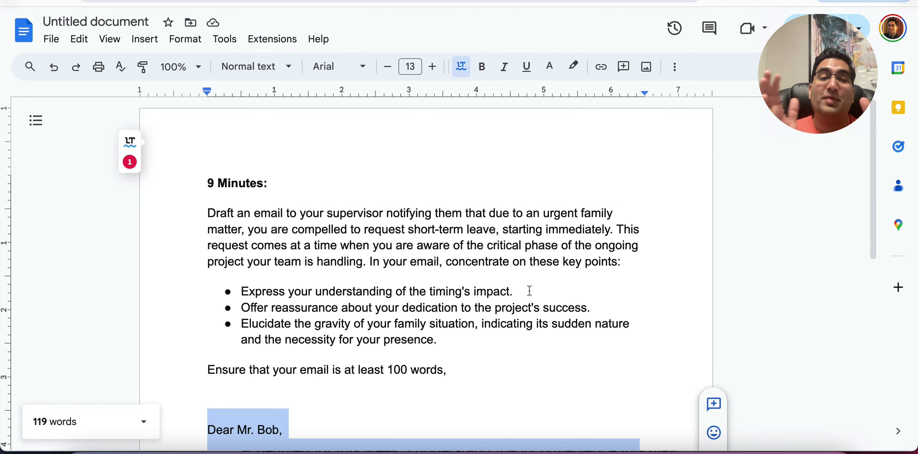
pyautogui.scroll(-3, 529, 291)
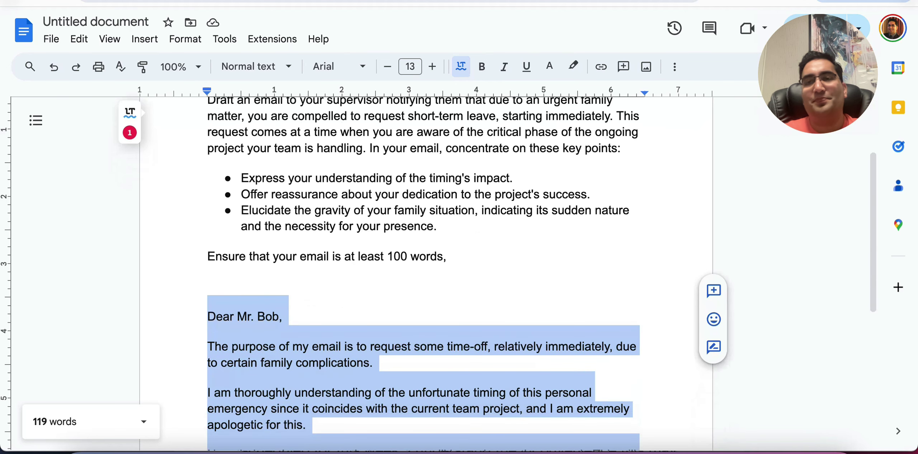